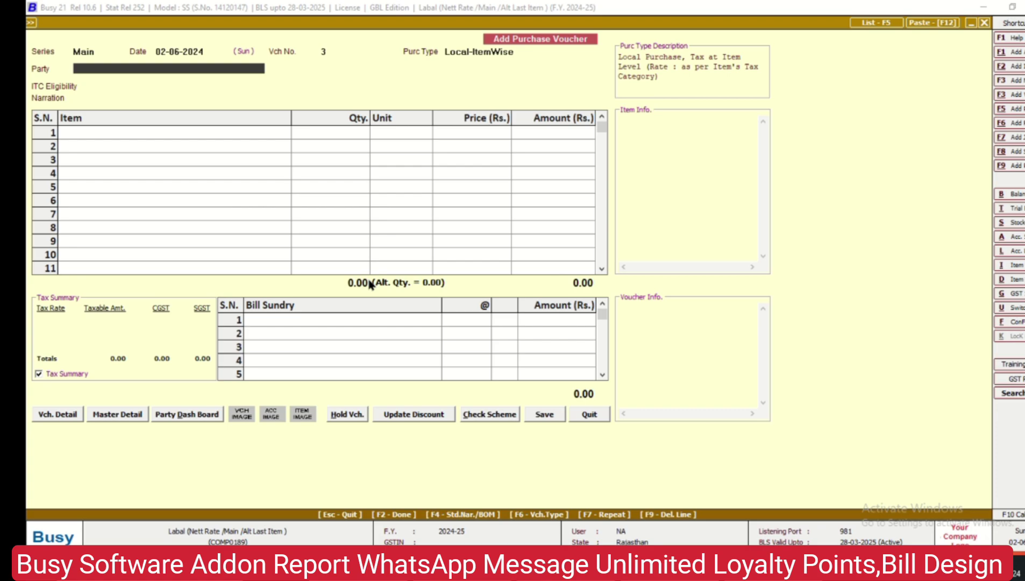
# Set the purchase voucher's party to Busy Infotech Pvt. Ltd., accepting the local transaction for an other-state party and ITC eligibility Input Goods/Services.
pyautogui.press('Return')
pyautogui.press('Down')
pyautogui.press('Down')
pyautogui.press('Down')
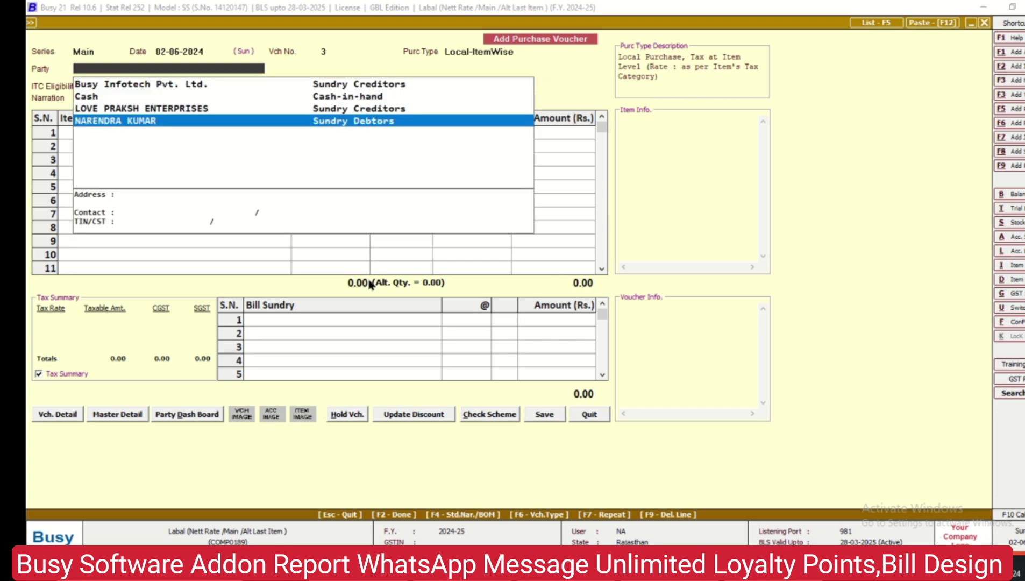
pyautogui.press('Up')
pyautogui.press('Up')
pyautogui.press('Up')
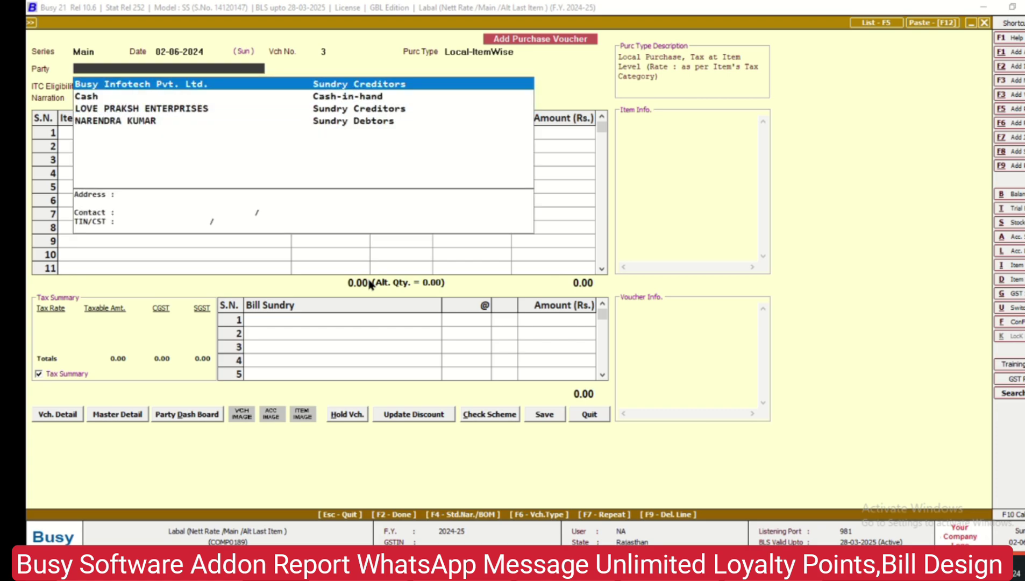
pyautogui.press('Return')
pyautogui.press('y')
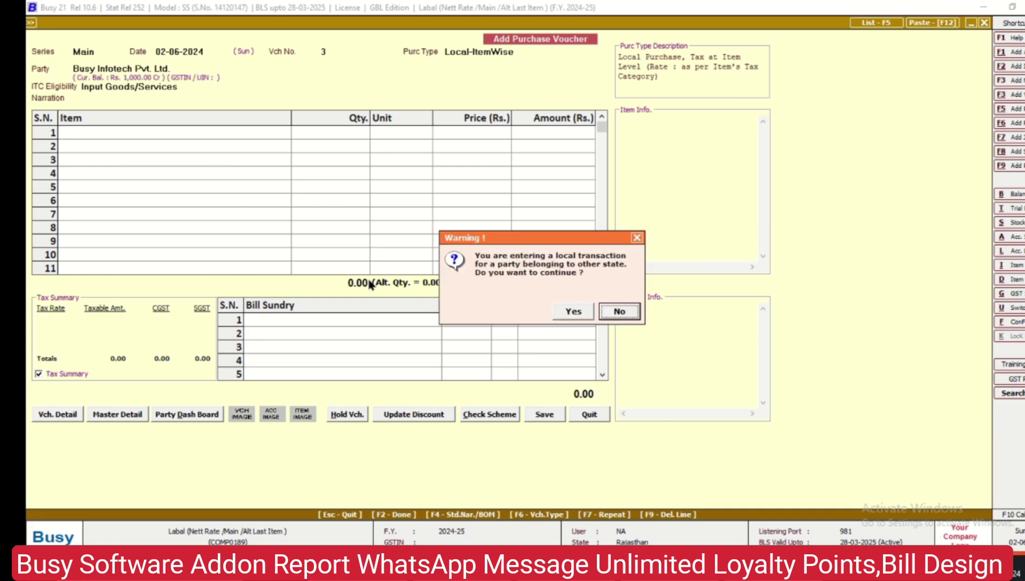
pyautogui.press('y')
pyautogui.press('Return')
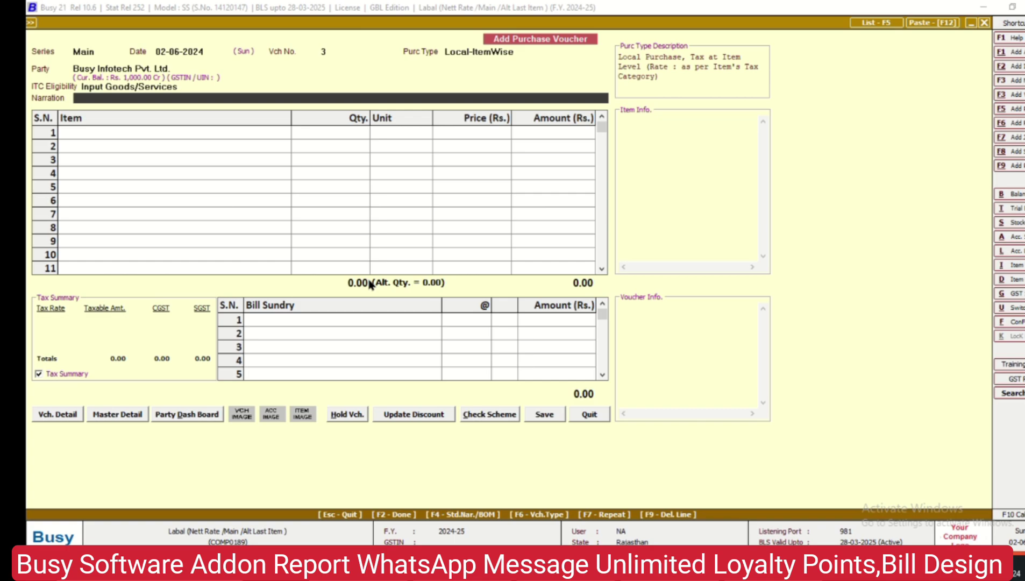
# Add NOKIA MOBILE as the first purchase item with quantity 1 Pcs. and price 50500.
pyautogui.press('Return')
pyautogui.press('Down')
pyautogui.press('Down')
pyautogui.press('Up')
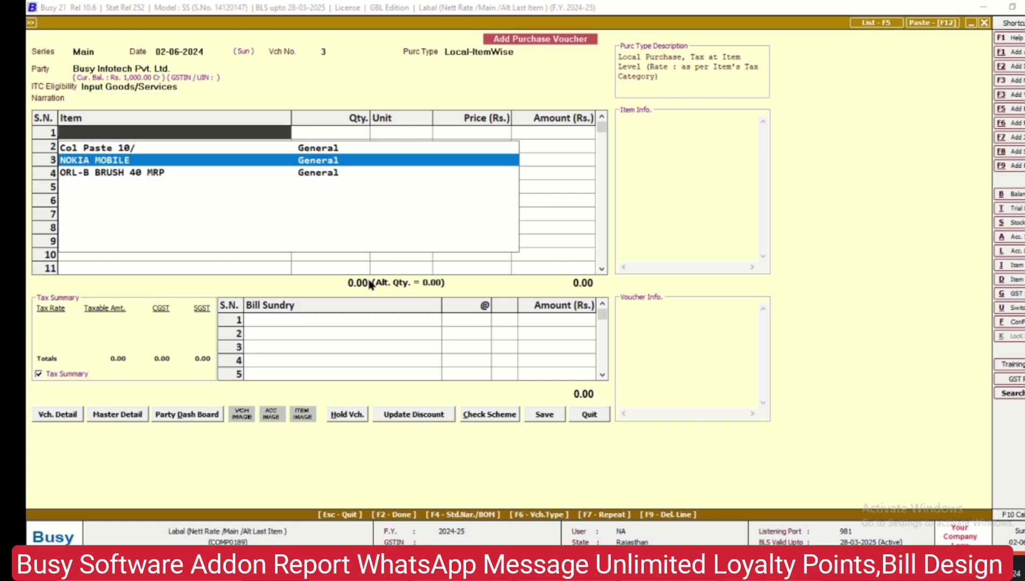
pyautogui.press('Return')
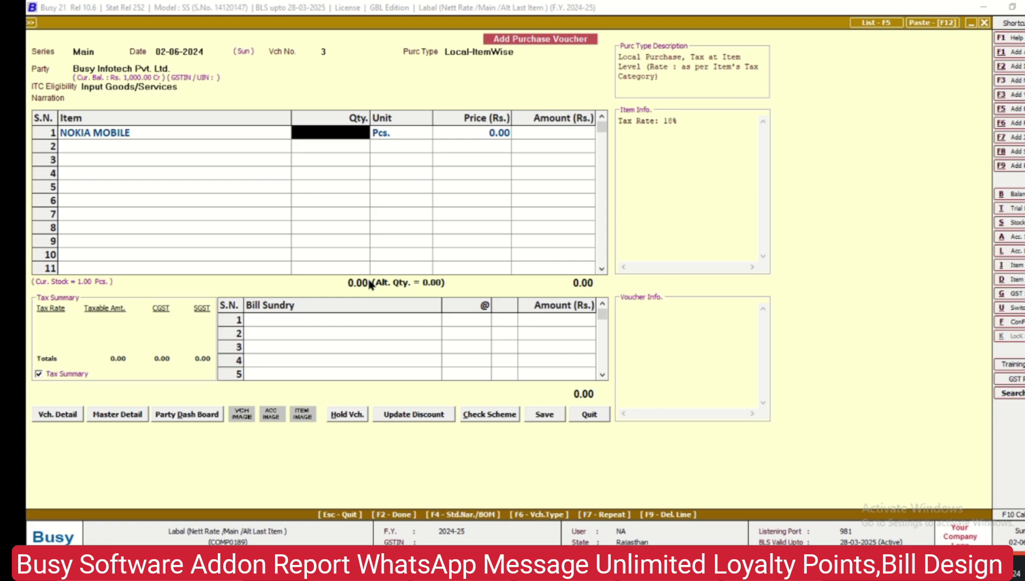
pyautogui.write('1')
pyautogui.press('Return')
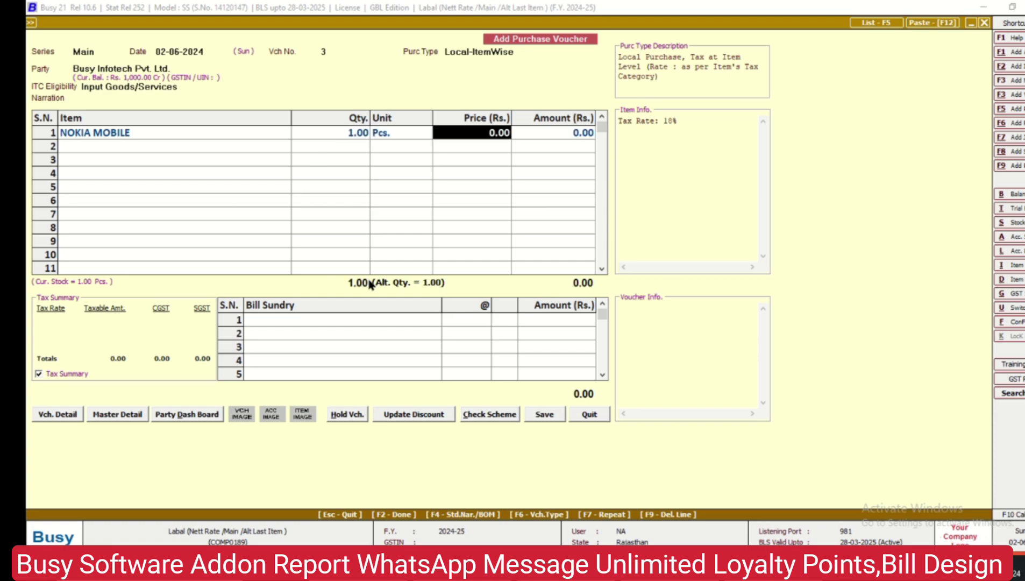
pyautogui.write('50500')
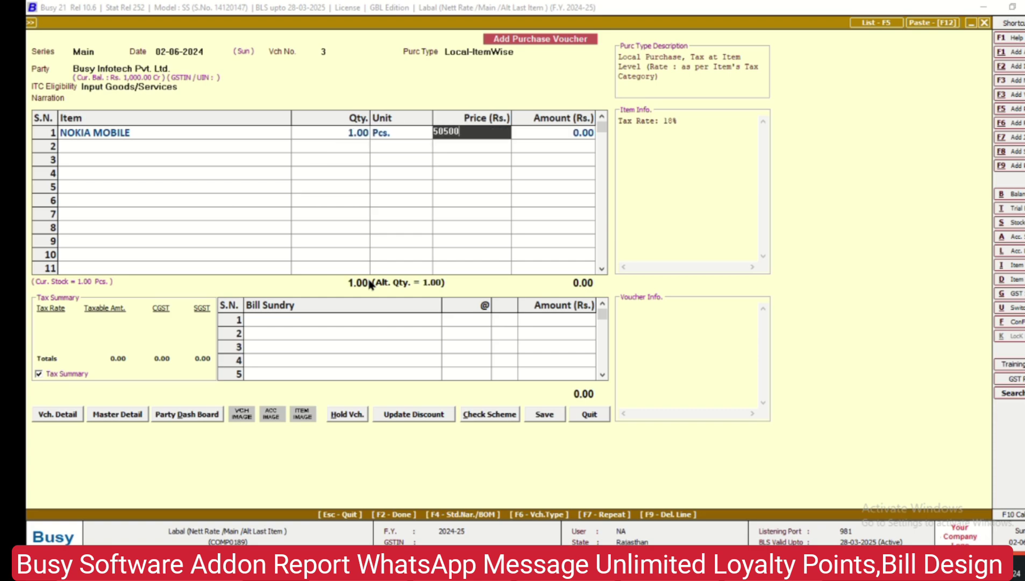
pyautogui.press('Return')
pyautogui.press('Return')
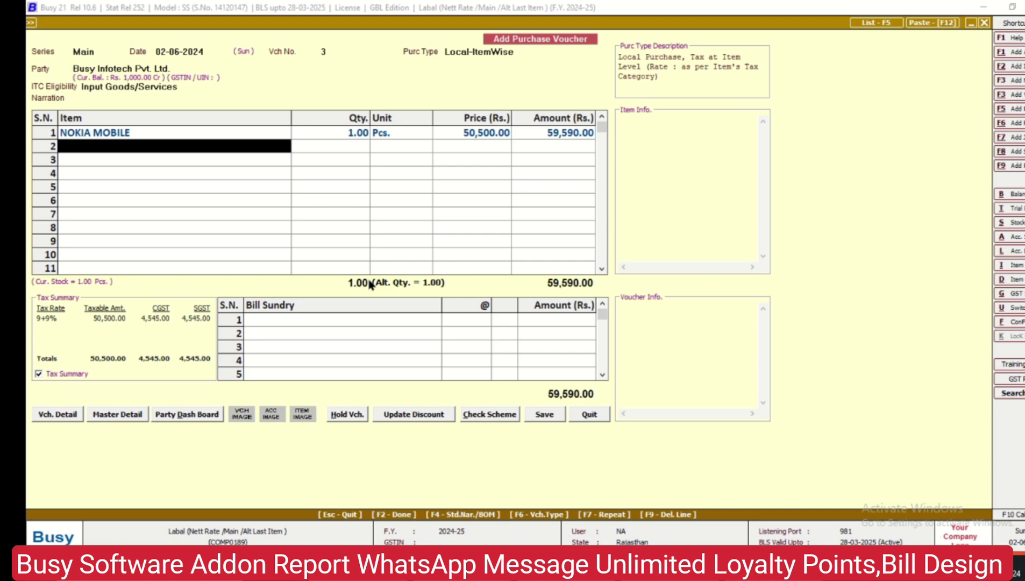
# Save the purchase voucher without bill sundries, accepting the tax invoice for an unregistered party, and leave purchase entry.
pyautogui.press('Return')
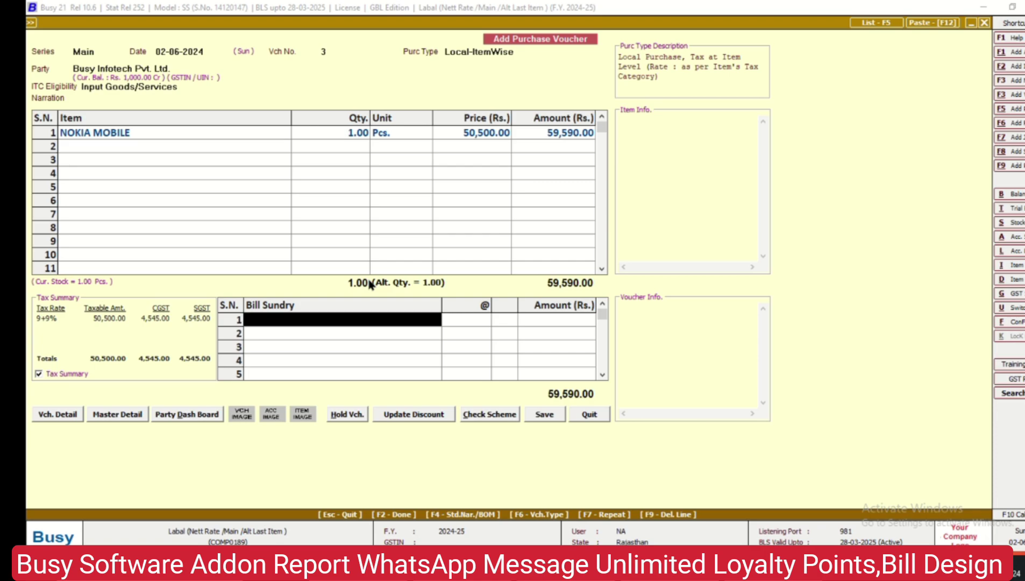
pyautogui.press('Return')
pyautogui.press('Left')
pyautogui.press('Return')
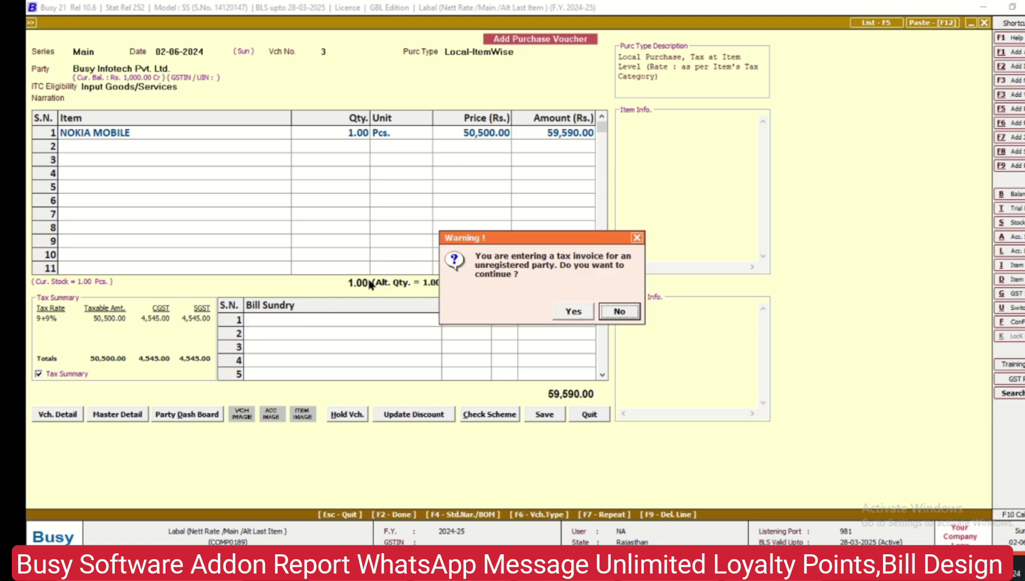
pyautogui.press('Left')
pyautogui.press('Return')
pyautogui.write('3')
pyautogui.press('Return')
pyautogui.press('Return')
pyautogui.press('Return')
pyautogui.press('Return')
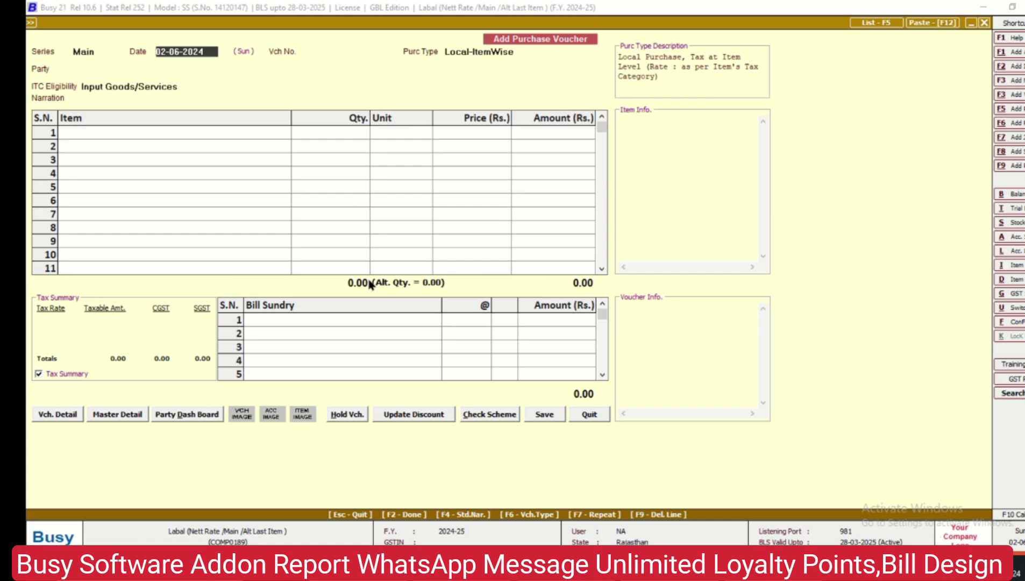
pyautogui.press('Escape')
pyautogui.press('Return')
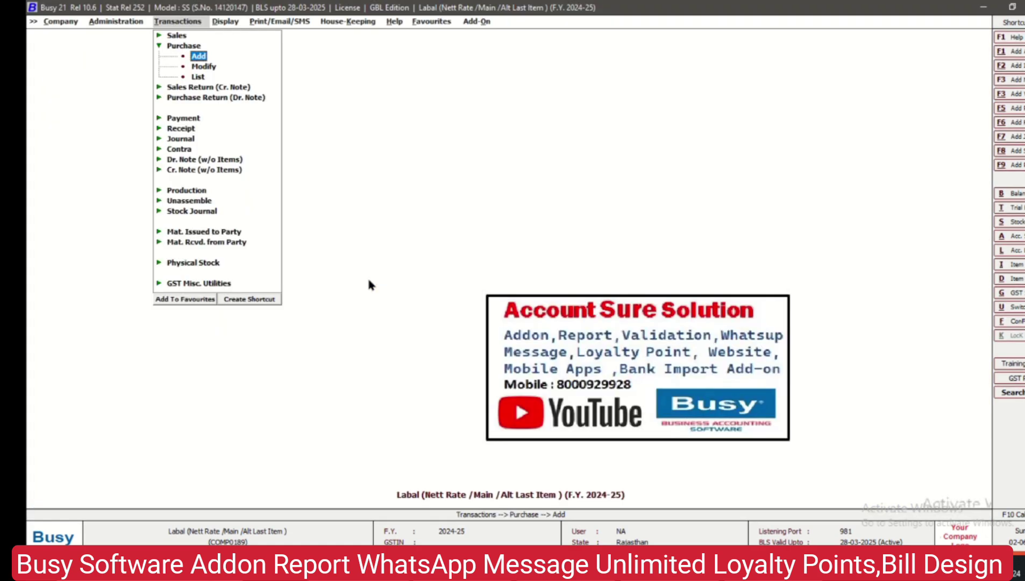
# Start a new sales voucher with sale type Local-TaxIncl. and choose the Sundry Debtors customer as its party.
pyautogui.press('Up')
pyautogui.press('Up')
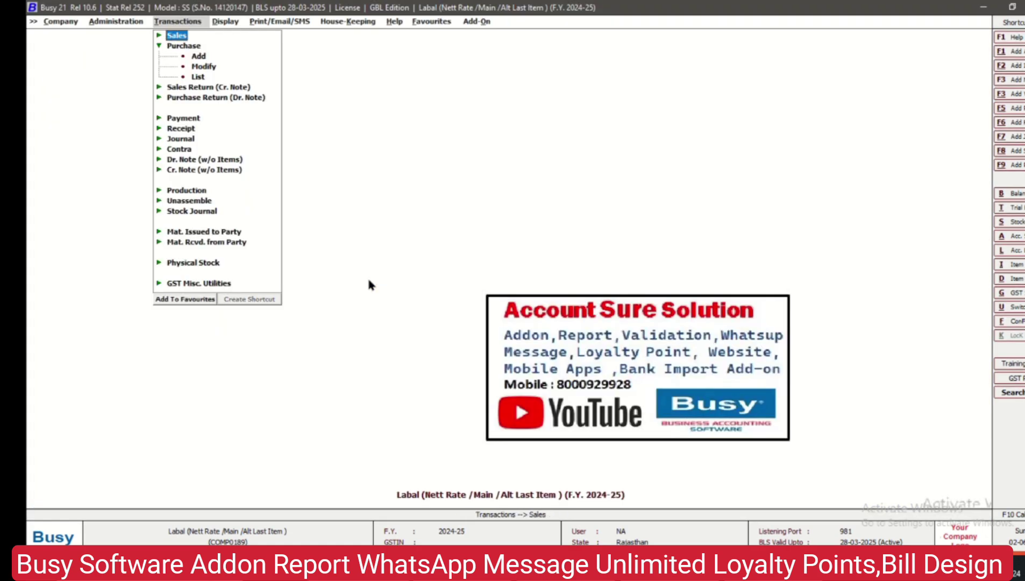
pyautogui.press('Return')
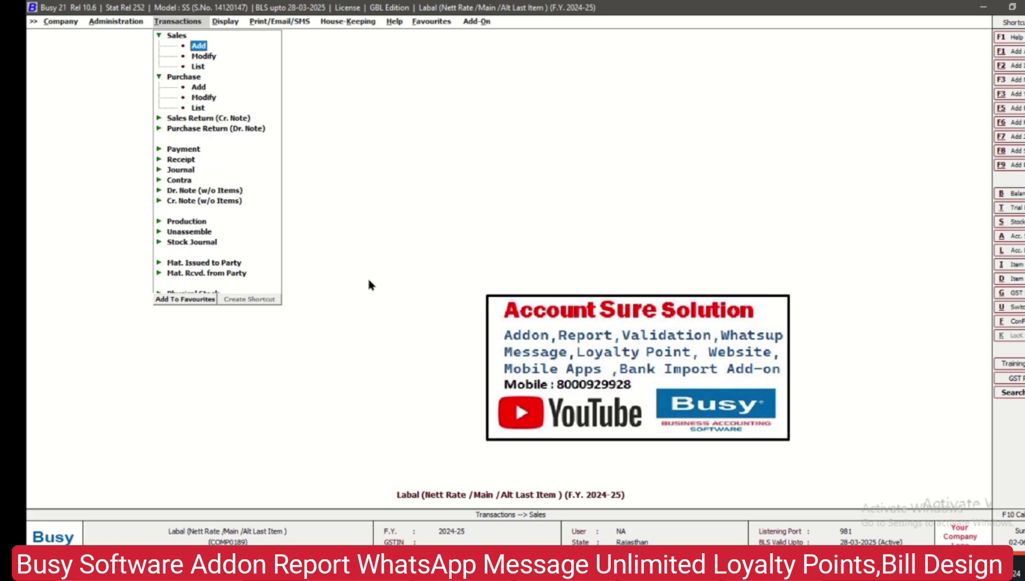
pyautogui.press('Return')
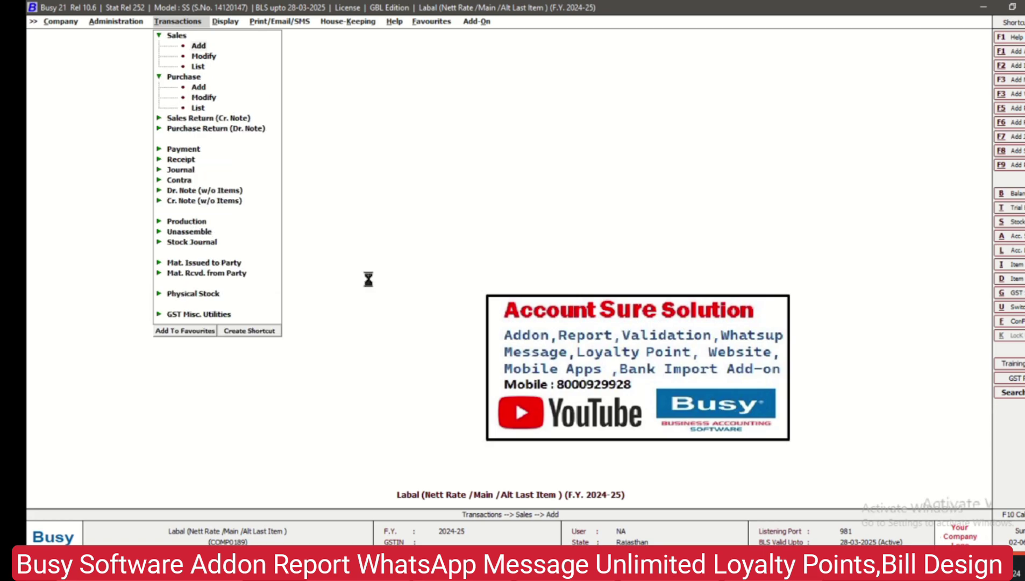
pyautogui.press('Return')
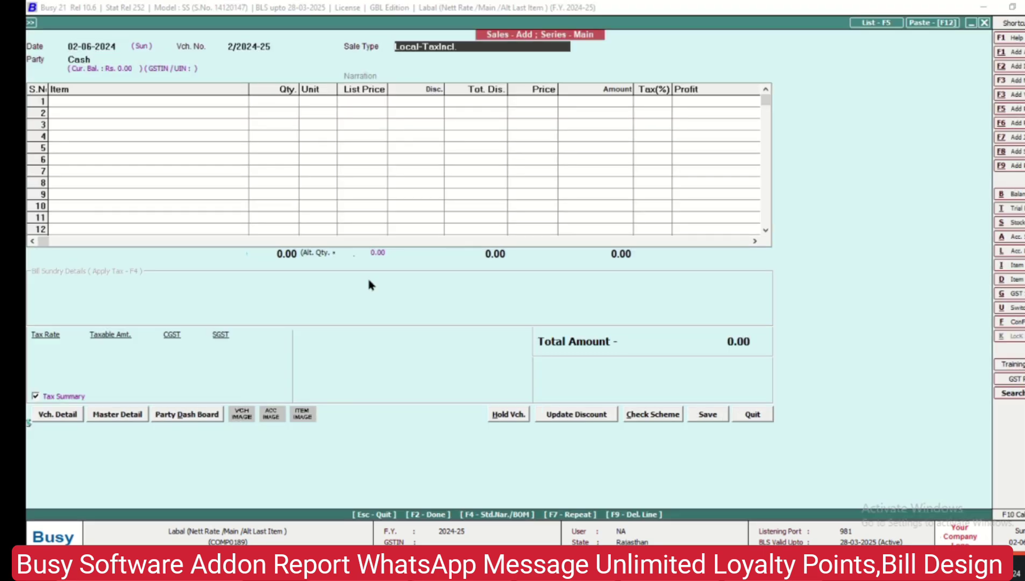
pyautogui.press('Return')
pyautogui.write('N')
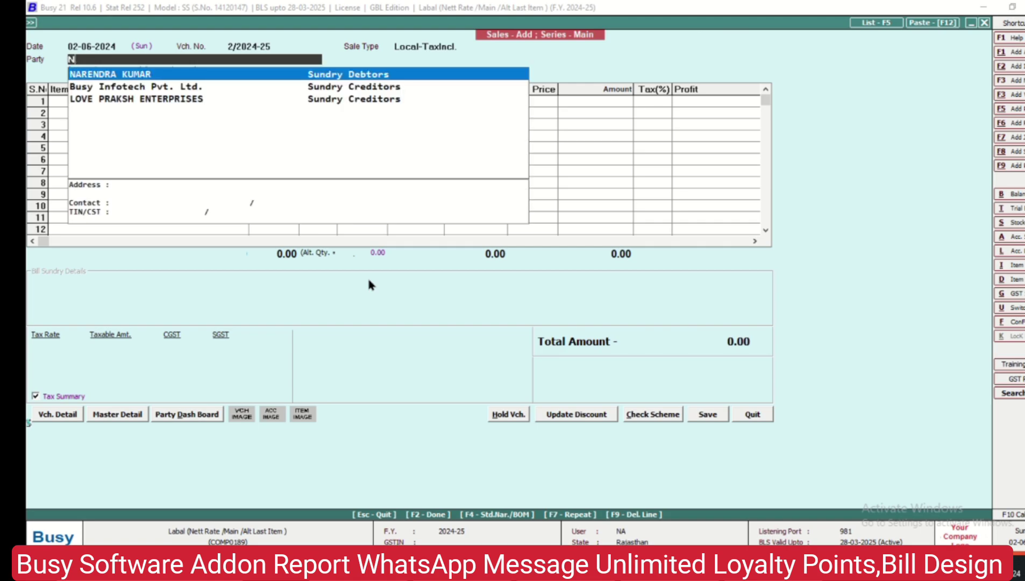
pyautogui.press('Return')
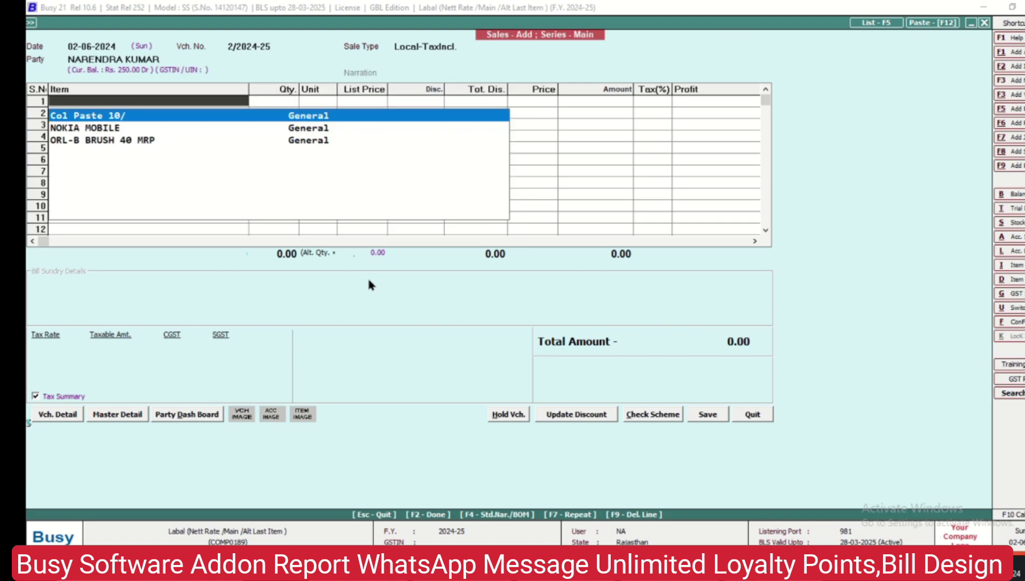
# Add 1 Pcs. of NOKIA MOBILE to the sales voucher at a list price of 62000 without discount.
pyautogui.press('Down')
pyautogui.press('Down')
pyautogui.press('Up')
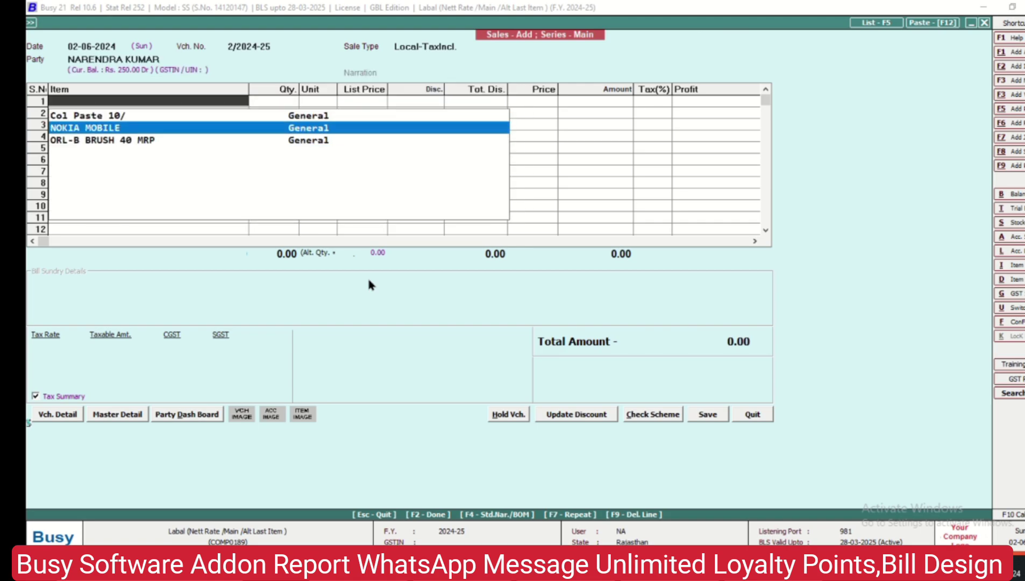
pyautogui.press('Return')
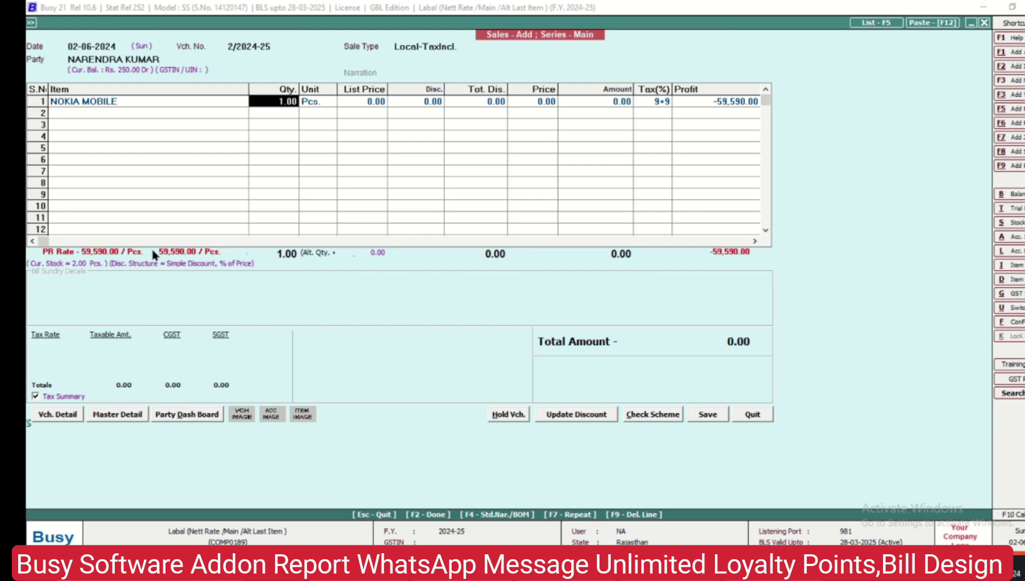
pyautogui.press('Return')
pyautogui.press('Return')
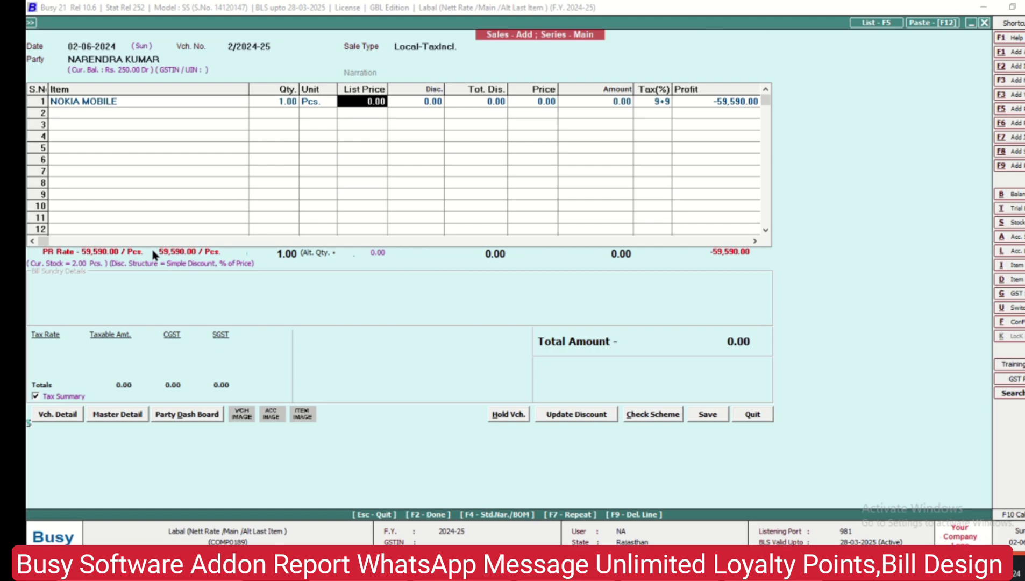
pyautogui.write('62000')
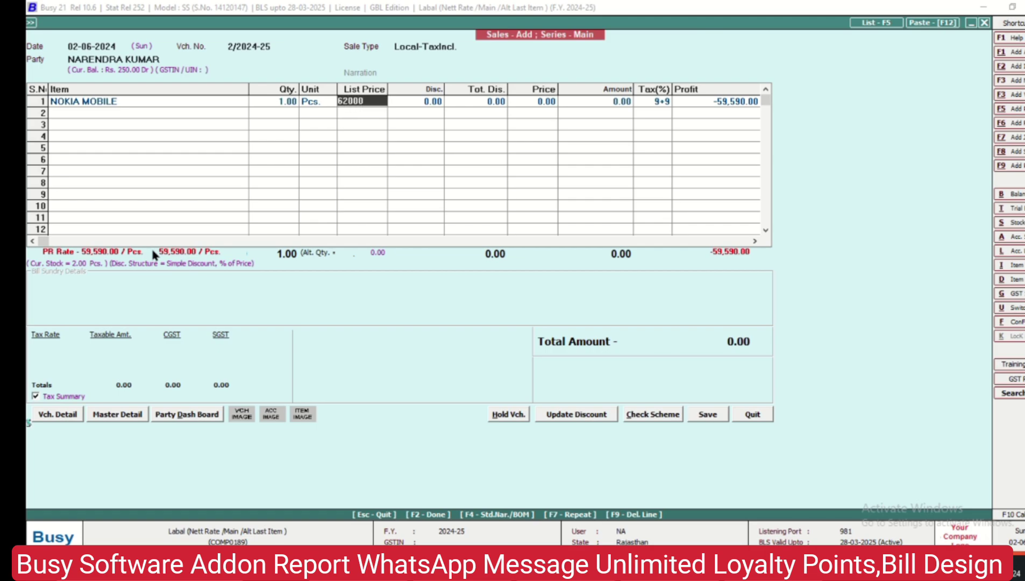
pyautogui.press('Return')
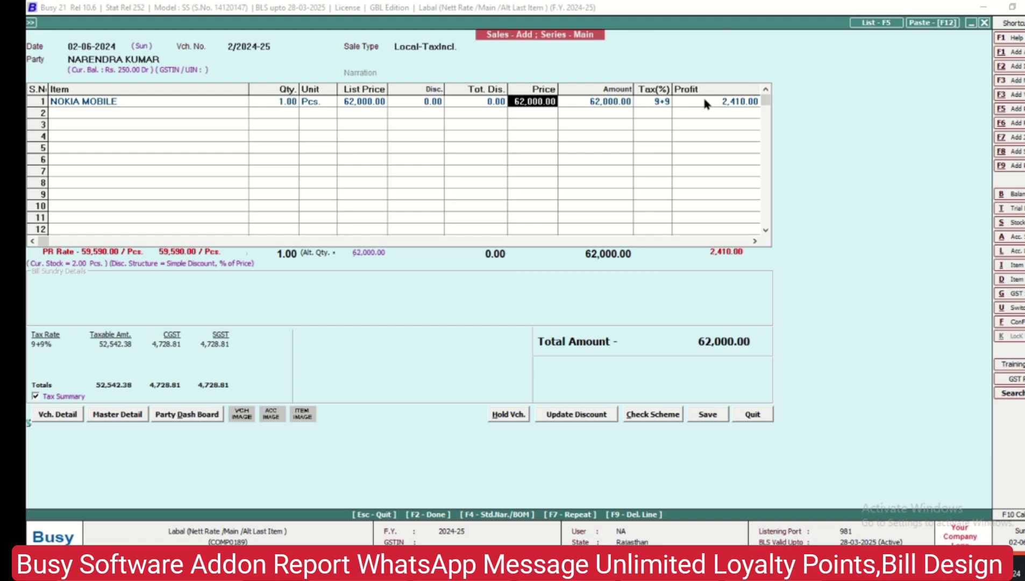
pyautogui.click(715, 113)
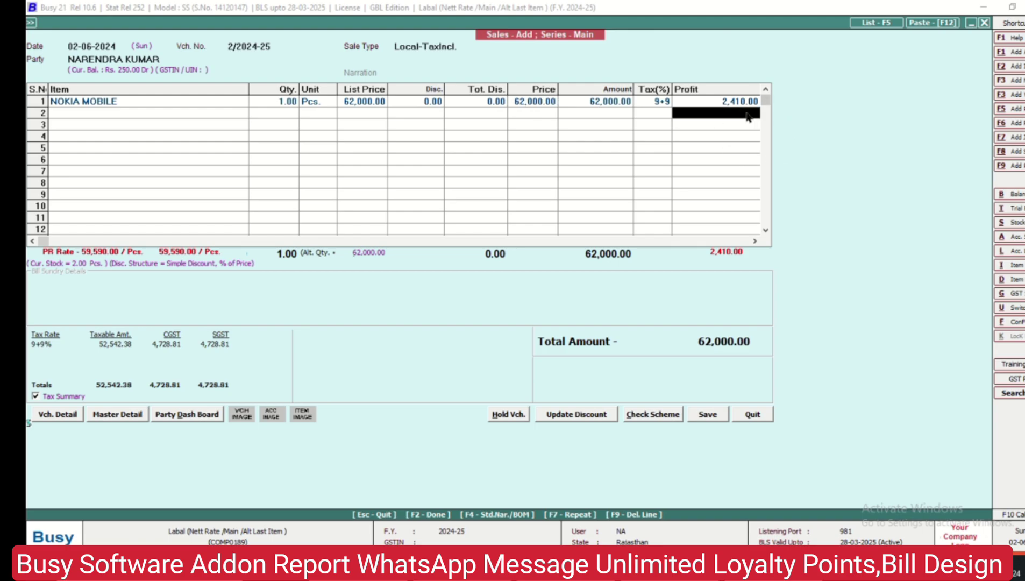
pyautogui.click(378, 207)
pyautogui.press('Left')
pyautogui.press('Left')
pyautogui.press('Left')
pyautogui.press('Left')
pyautogui.press('Left')
pyautogui.press('Left')
pyautogui.press('Left')
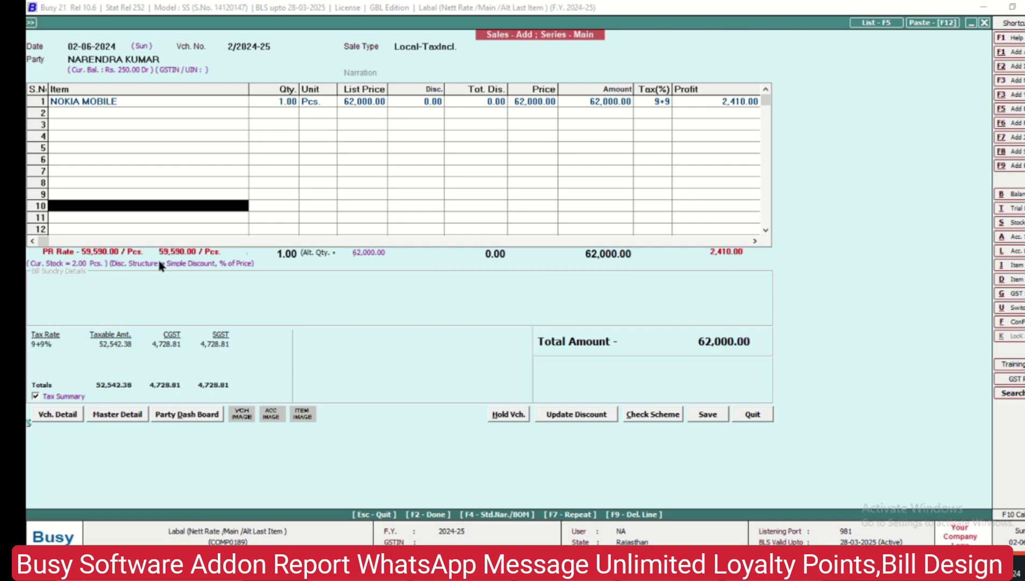
# Save the sales voucher without printing the invoice and leave sales entry.
pyautogui.press('F2')
pyautogui.press('Return')
pyautogui.press('Return')
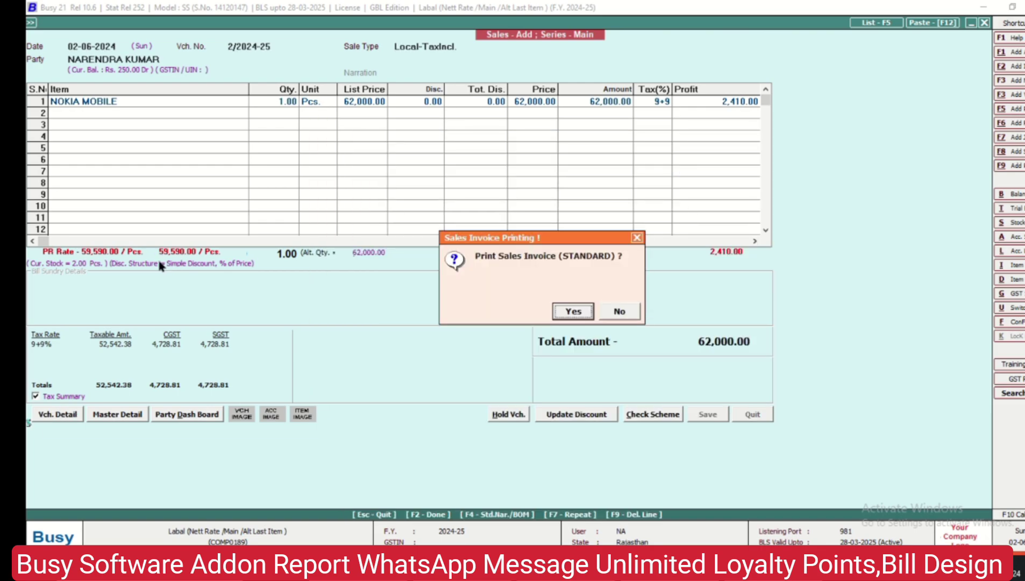
pyautogui.press('Escape')
pyautogui.press('Escape')
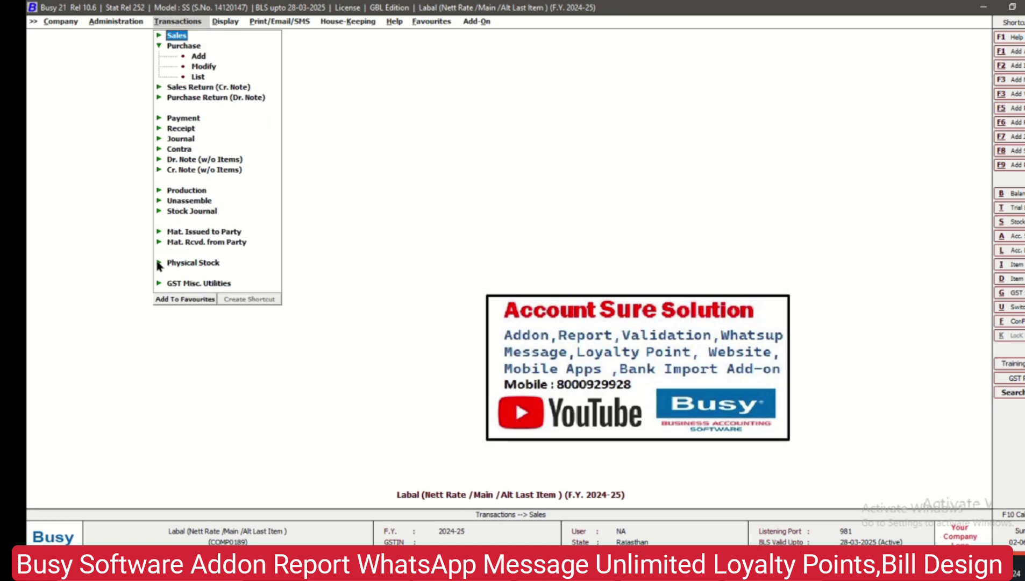
# Start a new purchase voucher with voucher number 333 and purchase type Local-ItemWise.
pyautogui.press('Down')
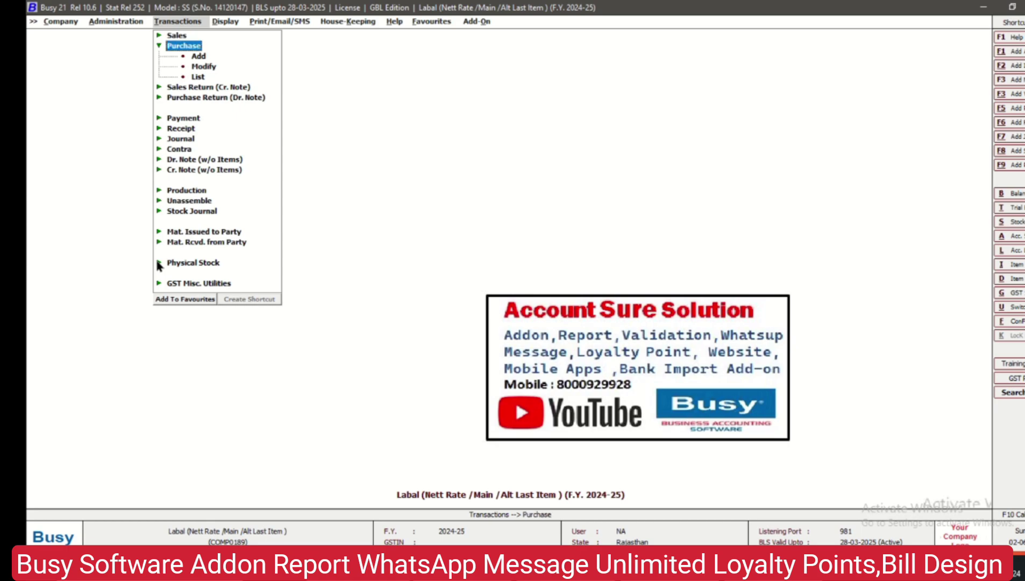
pyautogui.press('Down')
pyautogui.press('Return')
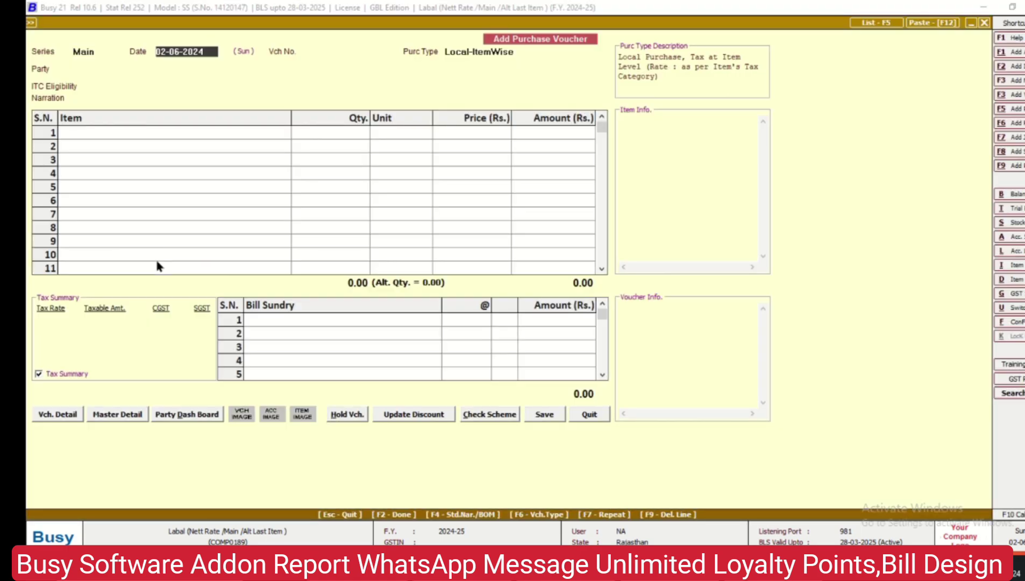
pyautogui.press('Return')
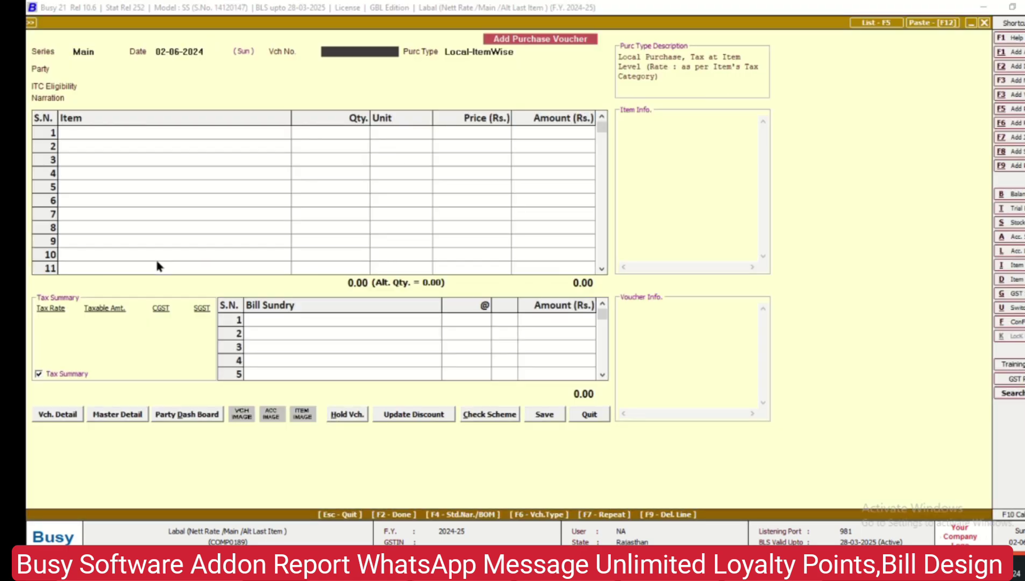
pyautogui.write('333')
pyautogui.press('Return')
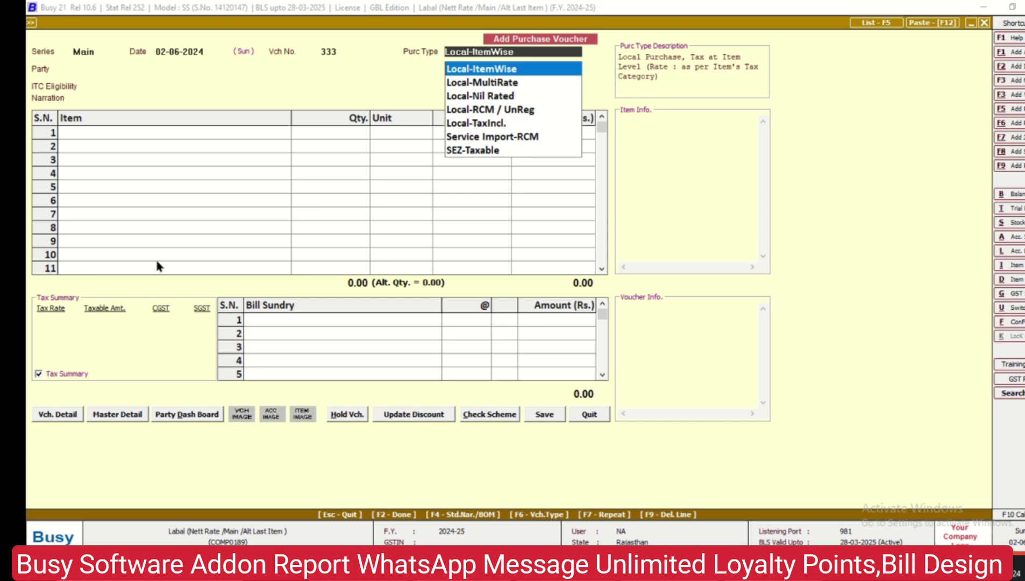
pyautogui.press('Return')
# Choose Busy Infotech Pvt. Ltd. as the new purchase voucher's party, accept its tax and state warnings, and proceed to the first item line.
pyautogui.press('Down')
pyautogui.press('Down')
pyautogui.press('Down')
pyautogui.press('Up')
pyautogui.press('Up')
pyautogui.press('Up')
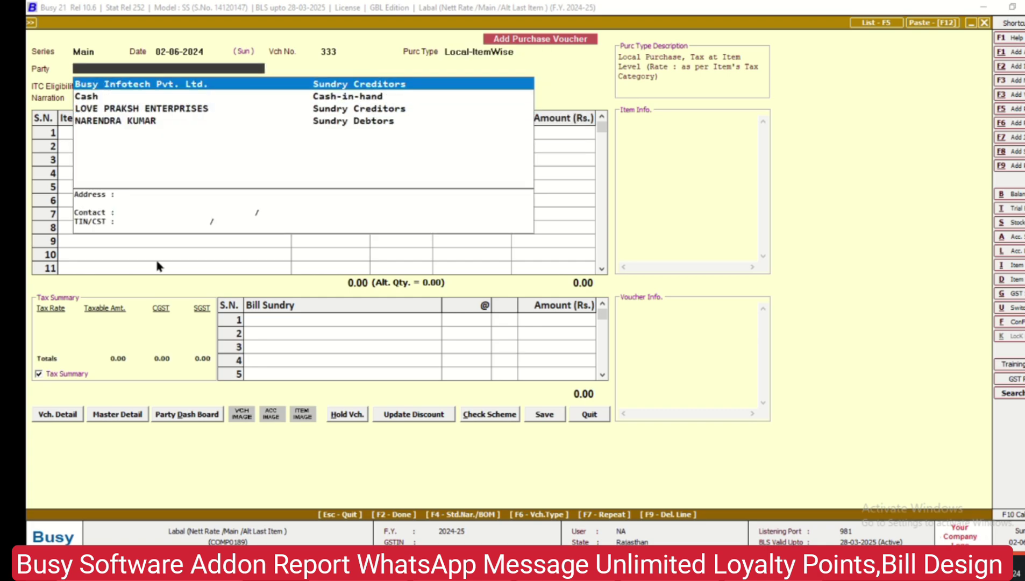
pyautogui.press('Return')
pyautogui.press('Return')
pyautogui.press('Return')
pyautogui.press('Left')
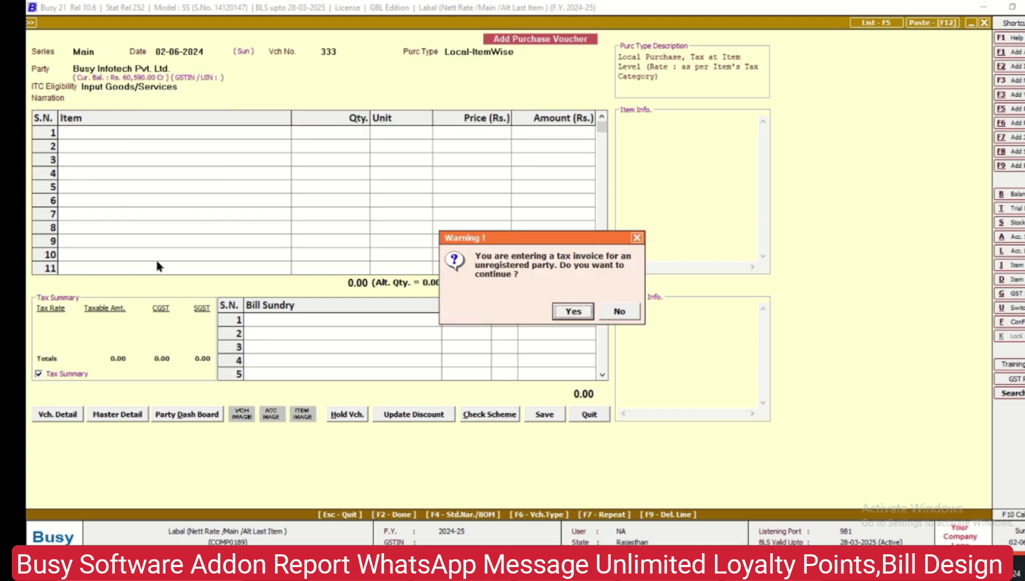
pyautogui.press('Return')
pyautogui.press('Left')
pyautogui.press('Return')
pyautogui.press('Return')
pyautogui.press('Return')
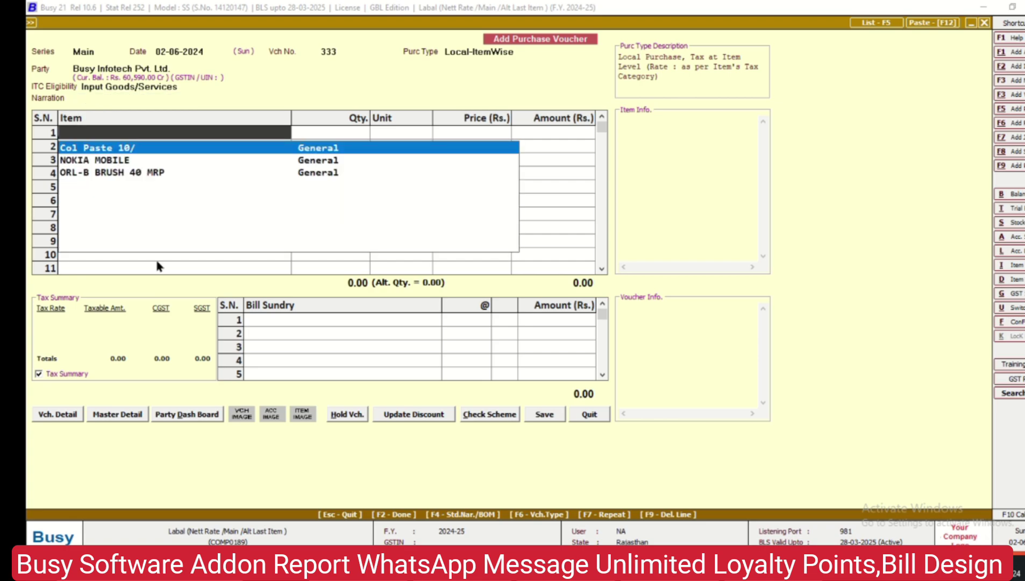
# Create an item named MBOILE APPS in group General with Pcs. as its main and alternate unit.
pyautogui.press('F3')
pyautogui.write('MBOILE APPS')
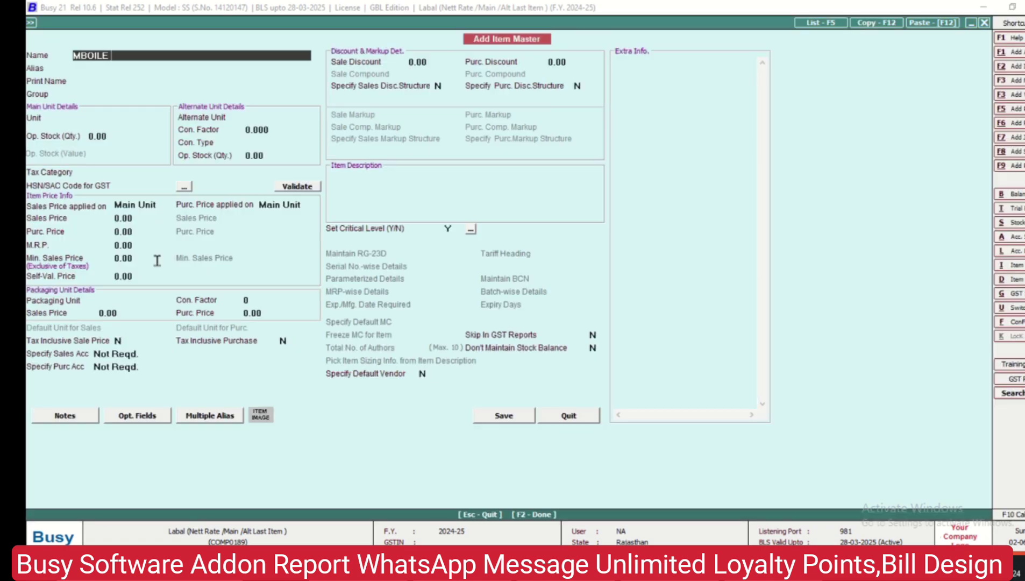
pyautogui.press('Return')
pyautogui.press('Return')
pyautogui.press('Return')
pyautogui.press('Return')
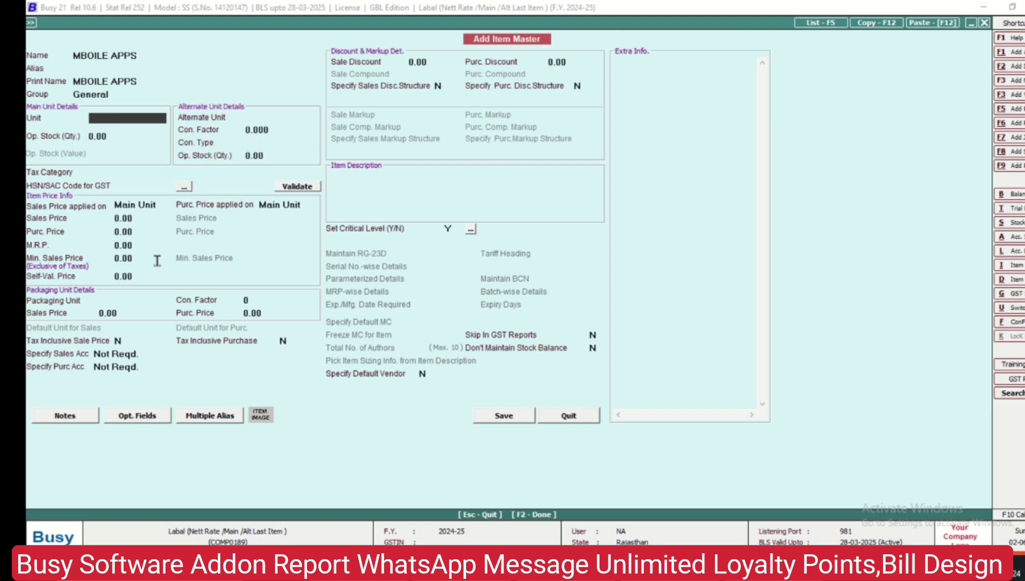
pyautogui.press('Return')
pyautogui.press('Return')
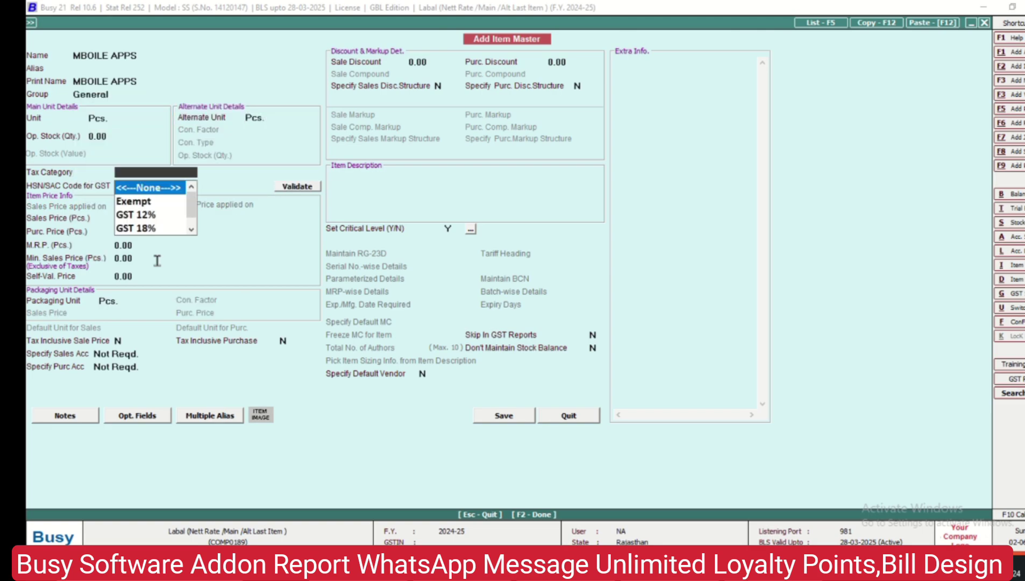
# Set the new item's tax category to GST 18% and save it without an HSN/SAC code.
pyautogui.press('Return')
pyautogui.hotkey('shift', 'Tab')
pyautogui.press('Down')
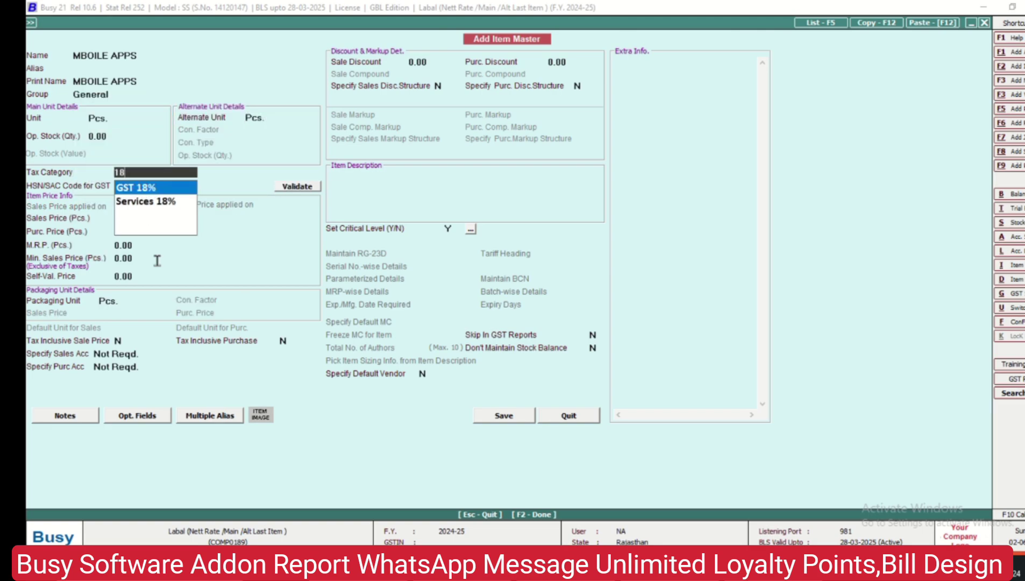
pyautogui.press('Return')
pyautogui.press('Return')
pyautogui.press('Return')
pyautogui.press('Return')
pyautogui.press('F2')
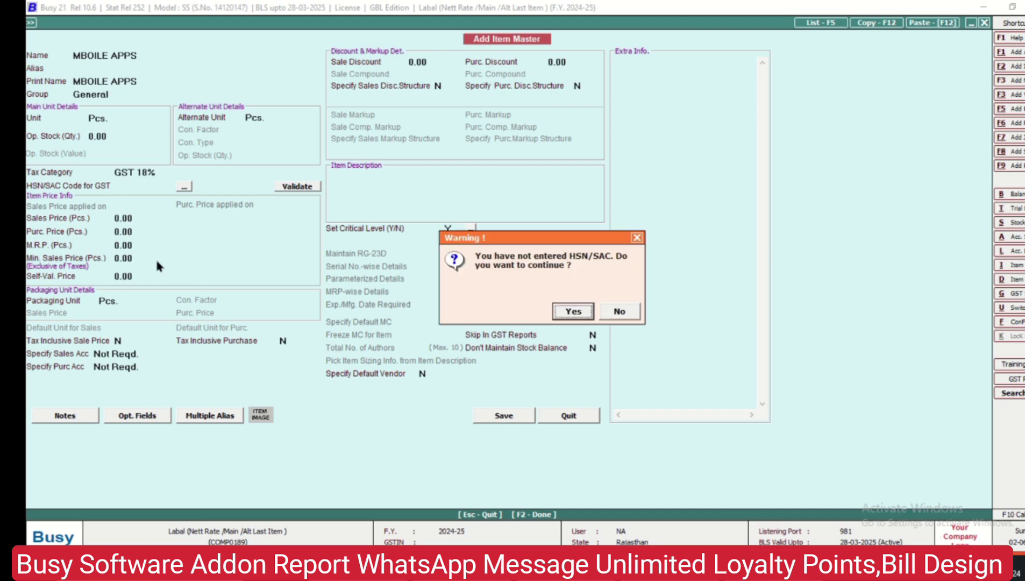
pyautogui.press('Return')
pyautogui.press('Return')
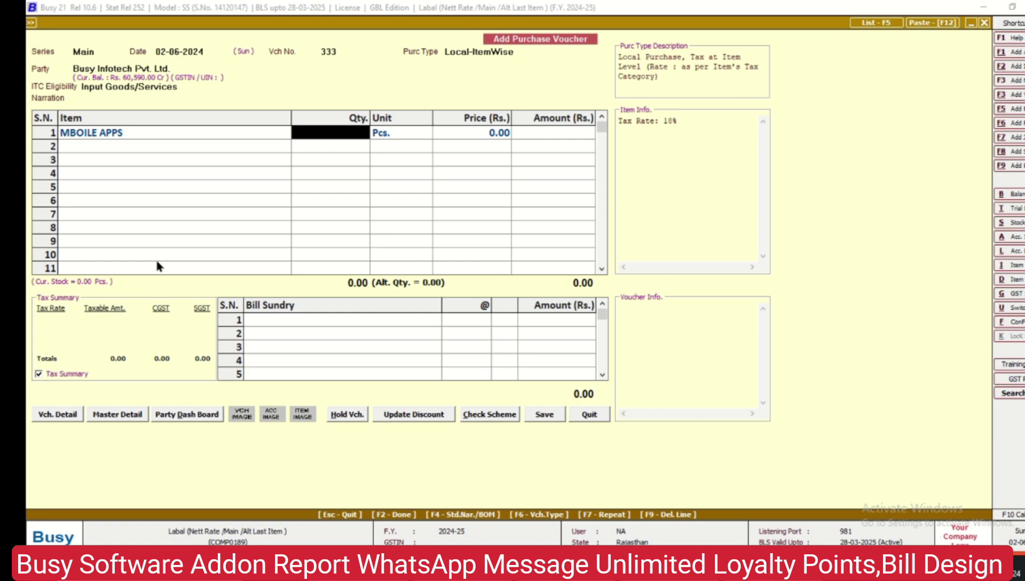
# Enter a quantity of 10 Pcs. and a price of 2400 for MBOILE APPS in the purchase voucher.
pyautogui.write('10')
pyautogui.press('Return')
pyautogui.press('Return')
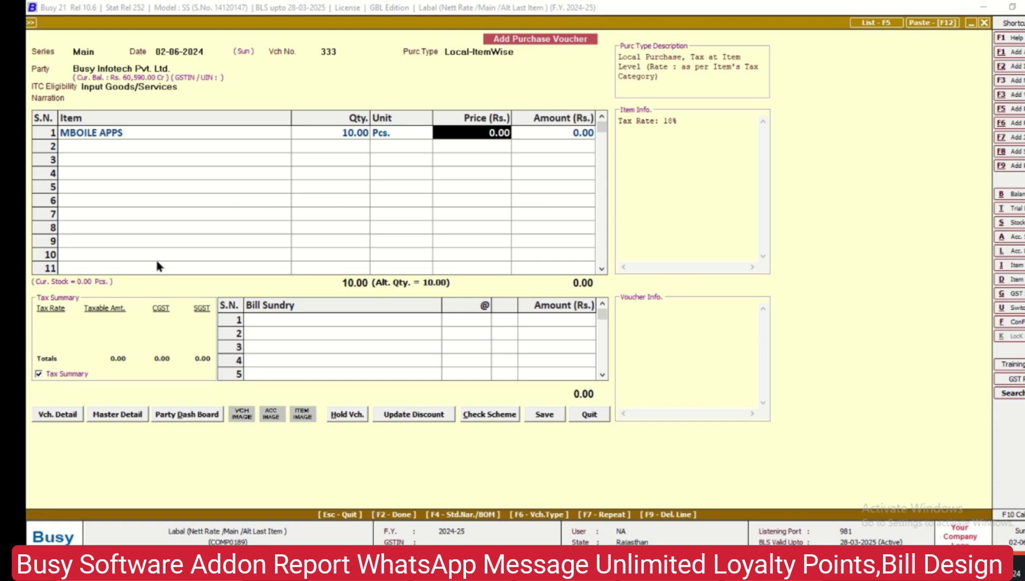
pyautogui.write('2400')
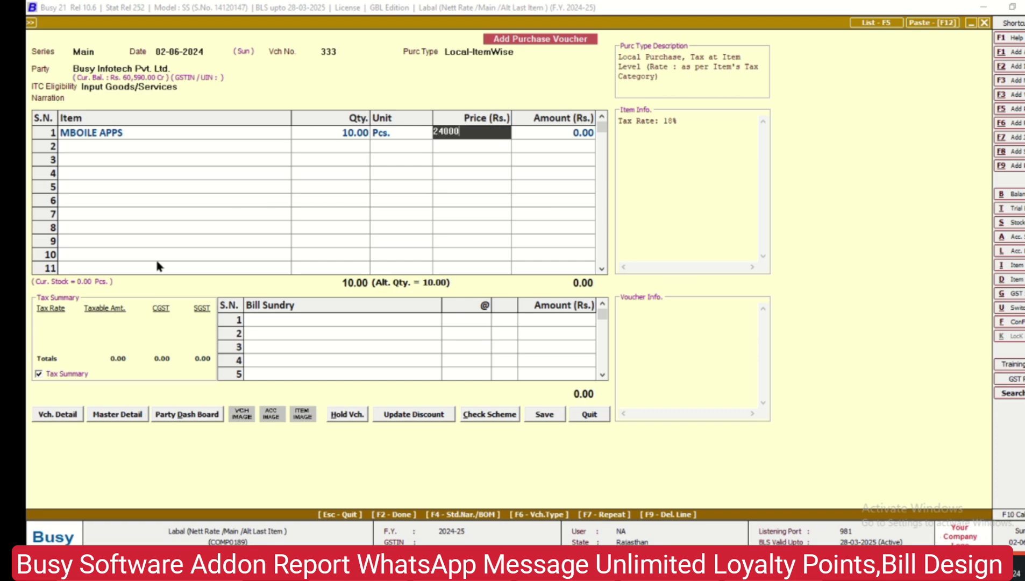
pyautogui.press('Return')
pyautogui.press('Return')
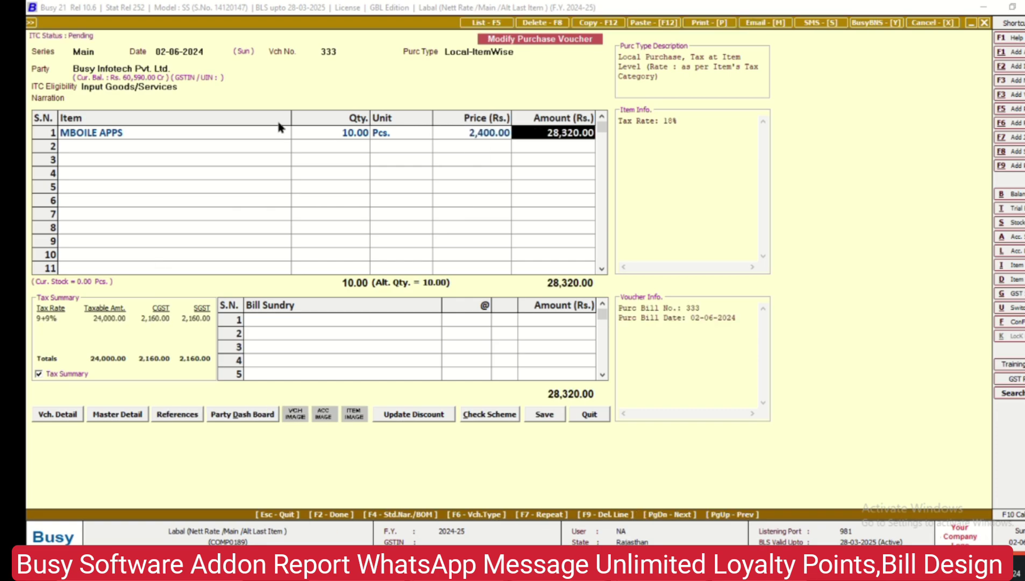
# Open Voucher Series Configuration, go to the Main series under Purchase, and return to the purchase voucher.
pyautogui.press('Left')
pyautogui.press('Left')
pyautogui.hotkey('alt', 'f')
pyautogui.press('Down')
pyautogui.press('Down')
pyautogui.press('Down')
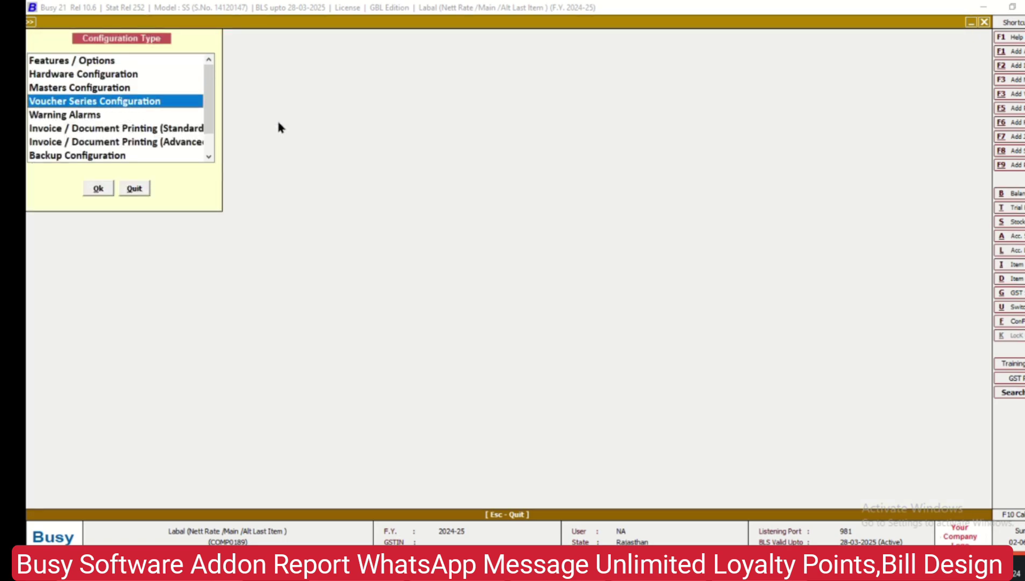
pyautogui.press('Return')
pyautogui.press('Down')
pyautogui.press('Down')
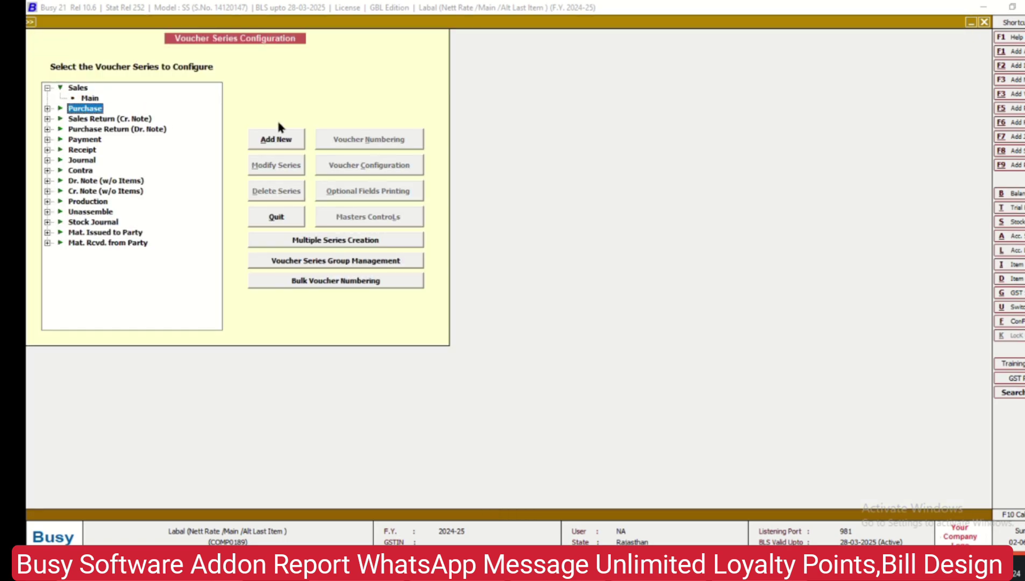
pyautogui.press('Right')
pyautogui.press('Down')
pyautogui.press('Escape')
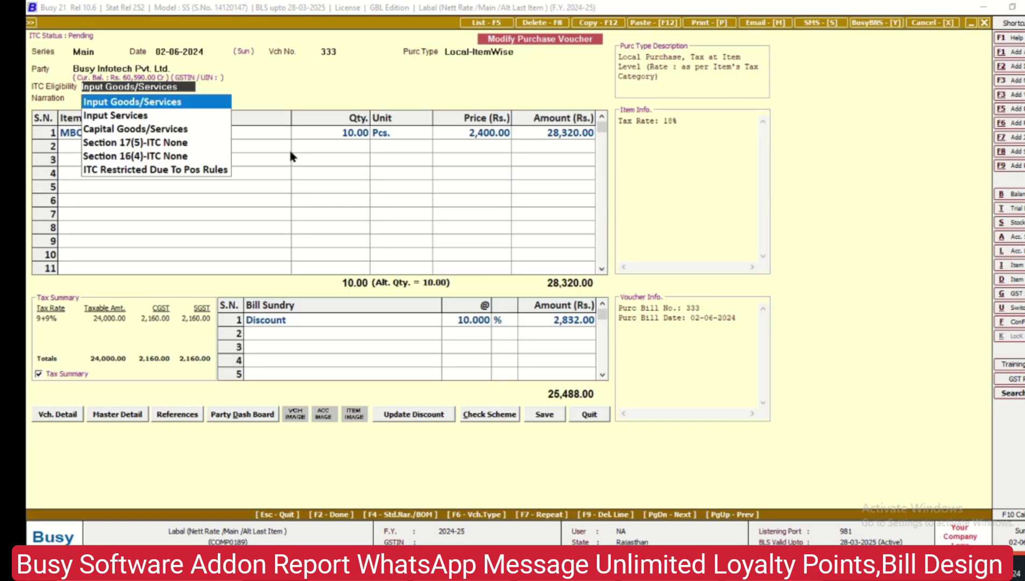
# Apply a 10% item discount to the MBOILE APPS line and proceed to the next item line.
pyautogui.press('Return')
pyautogui.press('Return')
pyautogui.press('Return')
pyautogui.press('Return')
pyautogui.press('Return')
pyautogui.press('Return')
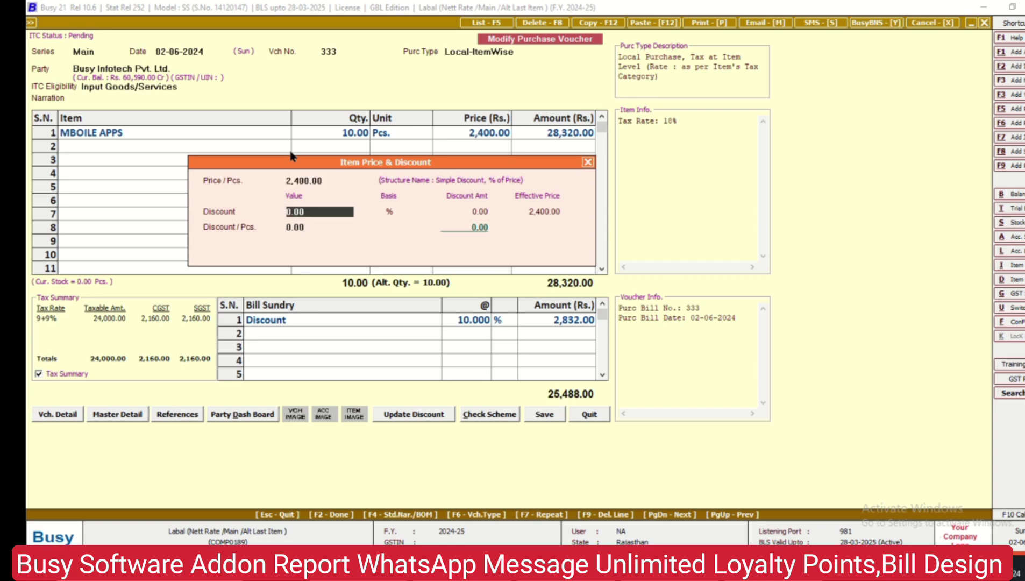
pyautogui.write('10')
pyautogui.press('Return')
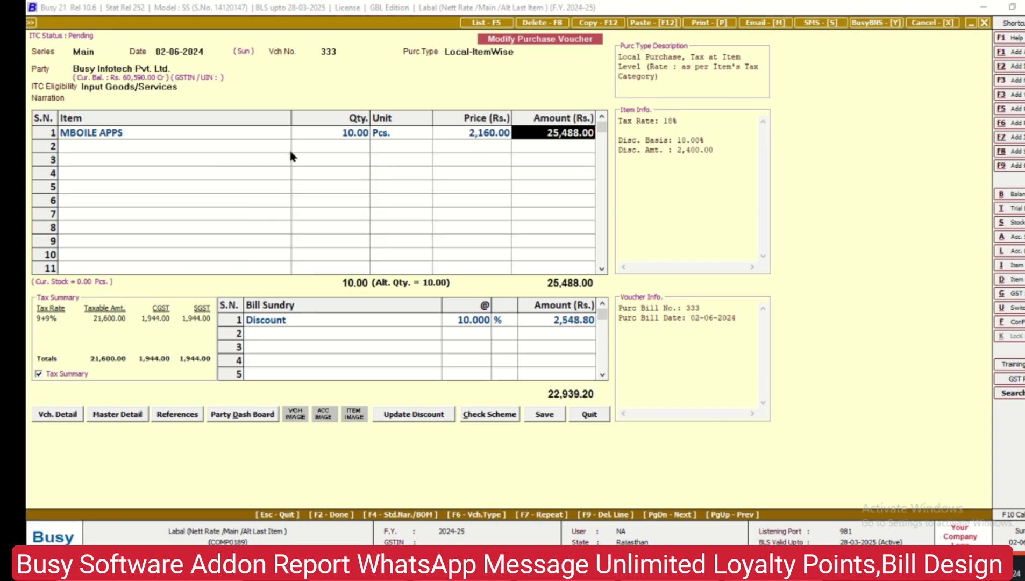
pyautogui.press('Return')
pyautogui.press('Return')
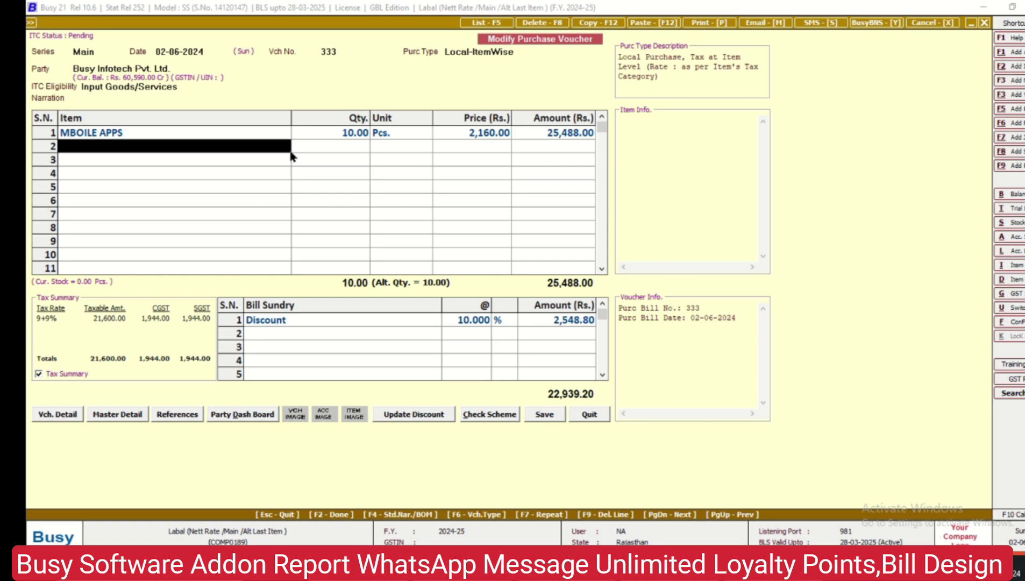
# Remove the Discount bill sundry from the purchase voucher and save the voucher.
pyautogui.click(333, 320)
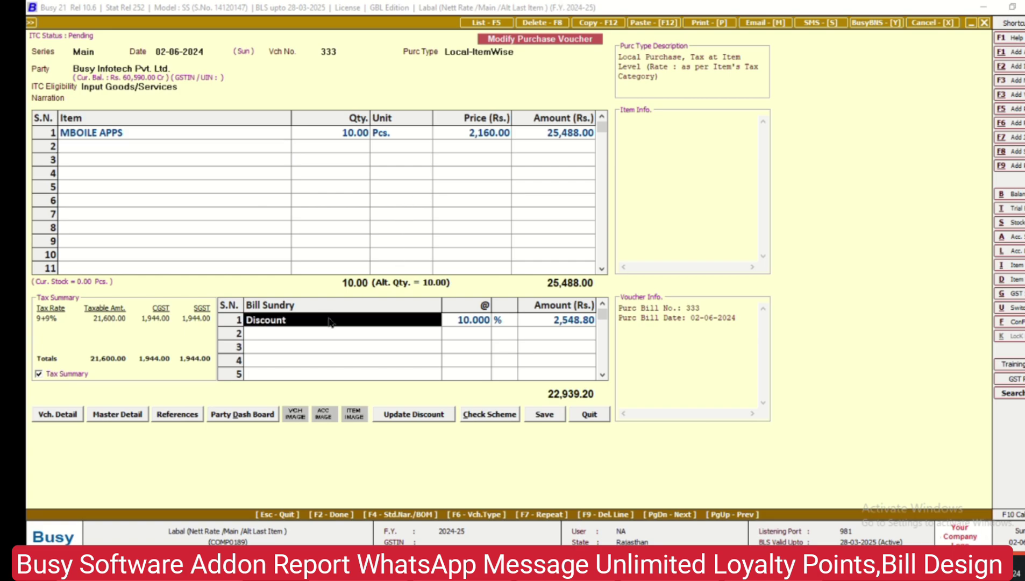
pyautogui.press('F9')
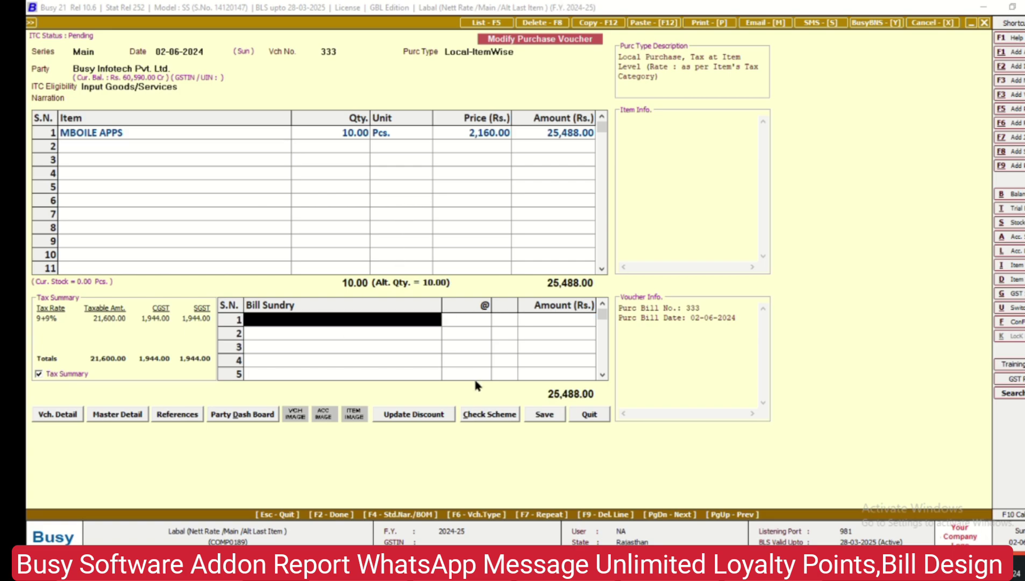
pyautogui.click(544, 414)
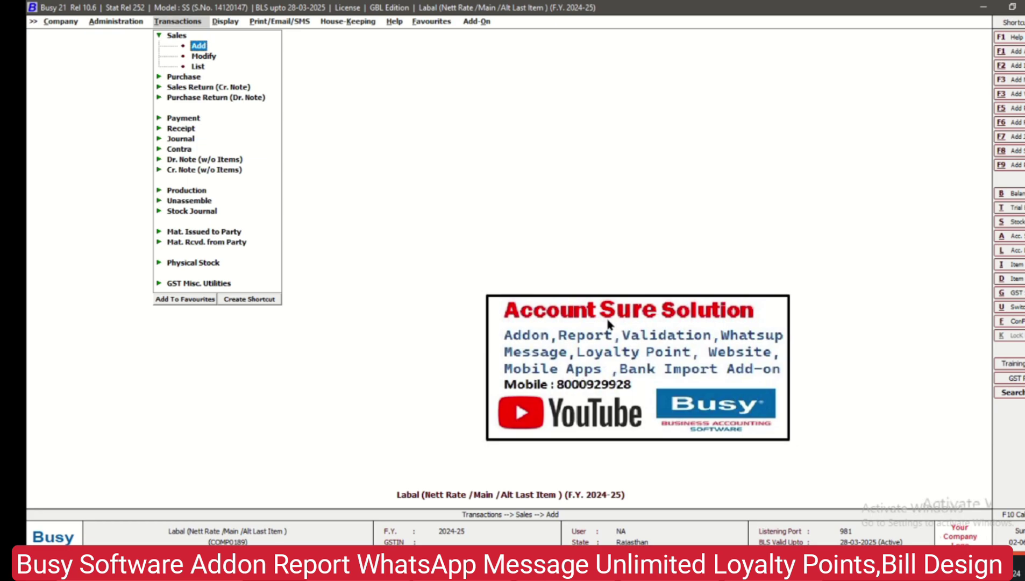
# Start a new sales voucher dated 02-06-2024 and choose the individual customer's account as the party.
pyautogui.press('Return')
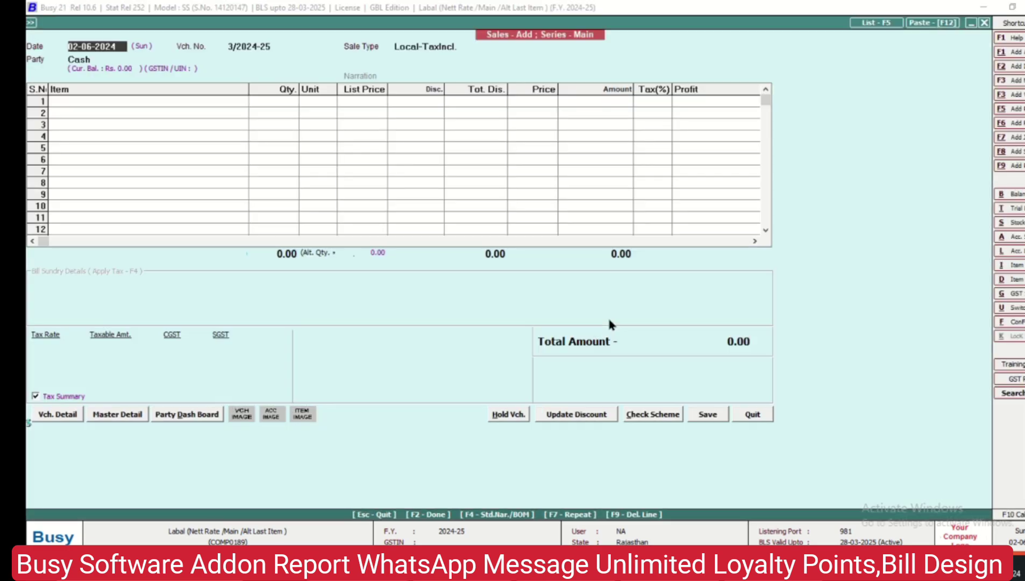
pyautogui.press('Return')
pyautogui.press('Return')
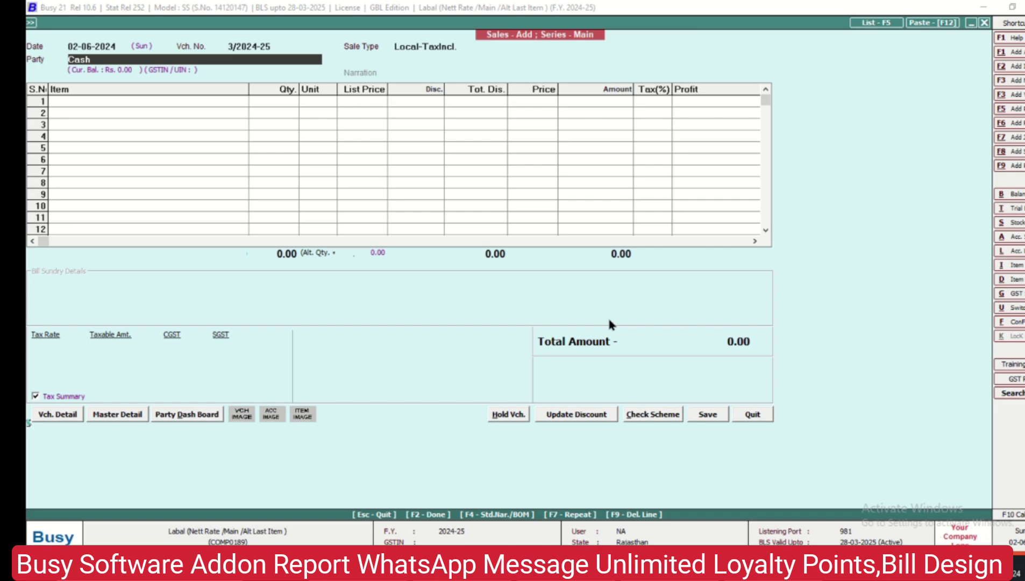
pyautogui.write('nar')
pyautogui.press('Return')
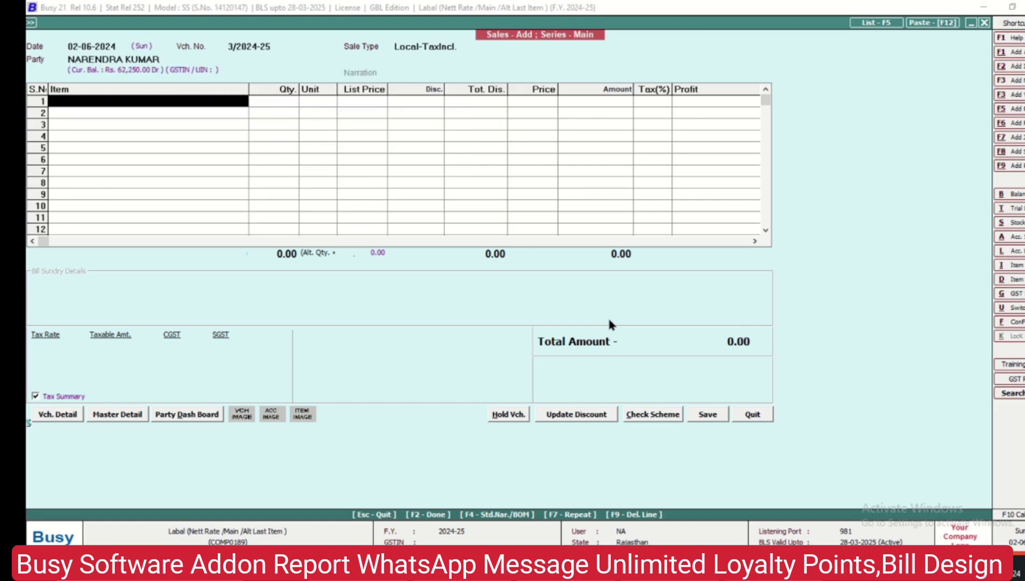
# Add MBOILE APPS as the first item of the sales voucher with a quantity of 1.
pyautogui.press('Return')
pyautogui.press('Down')
pyautogui.press('Down')
pyautogui.press('Up')
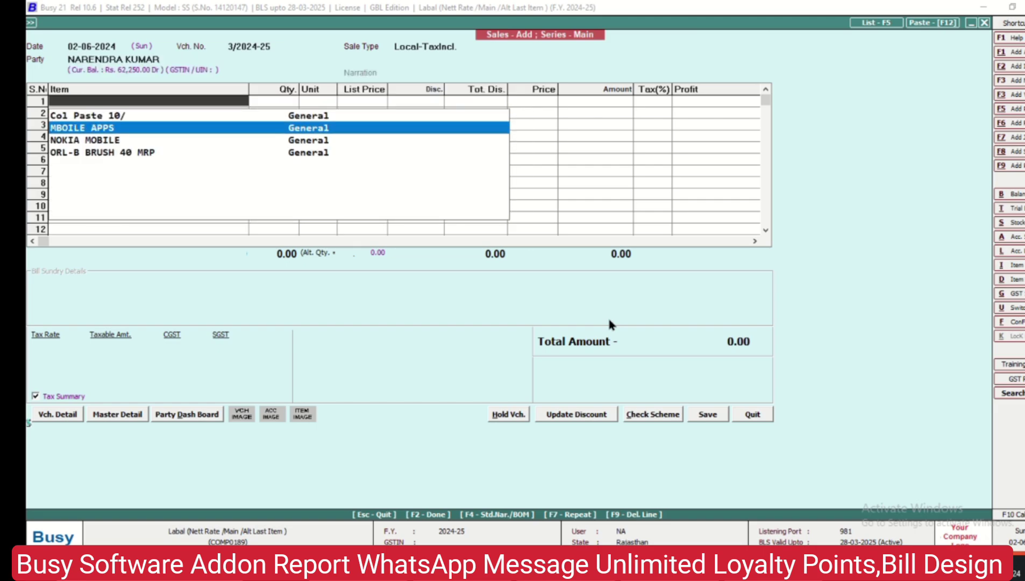
pyautogui.press('Return')
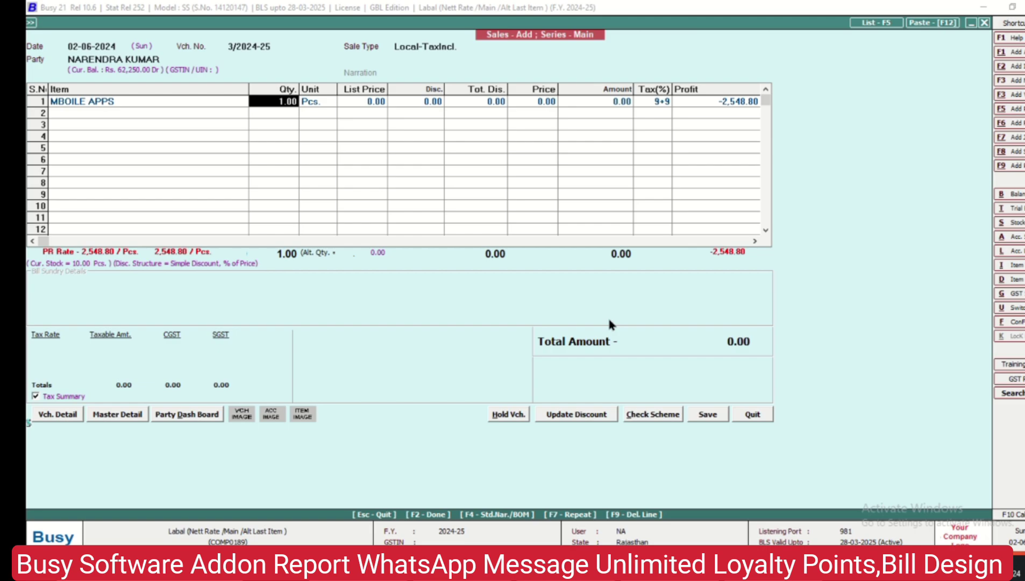
pyautogui.write('1')
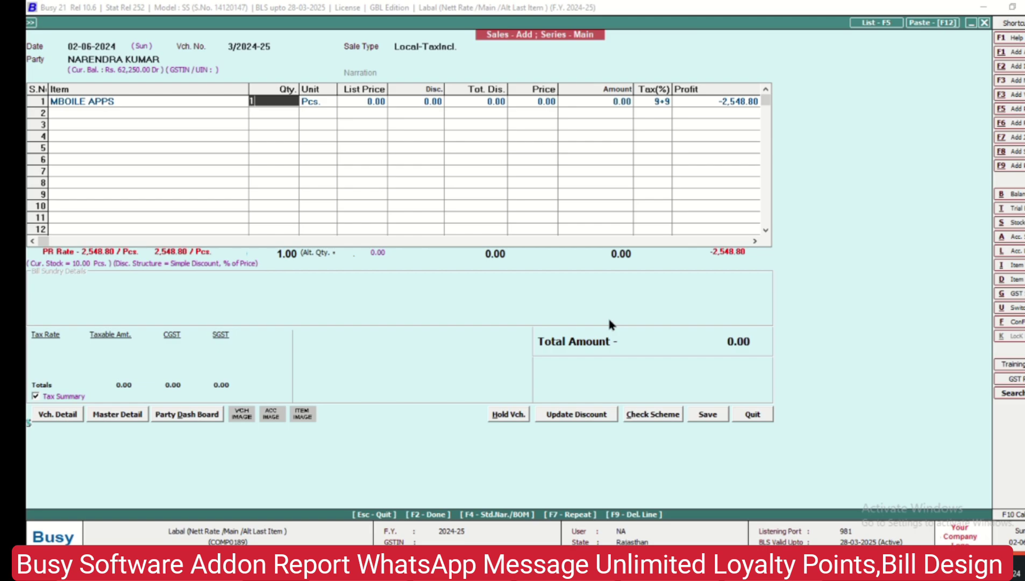
# Enter the 2548.8 purchase rate in the built-in calculator and close the calculator.
pyautogui.press('F10')
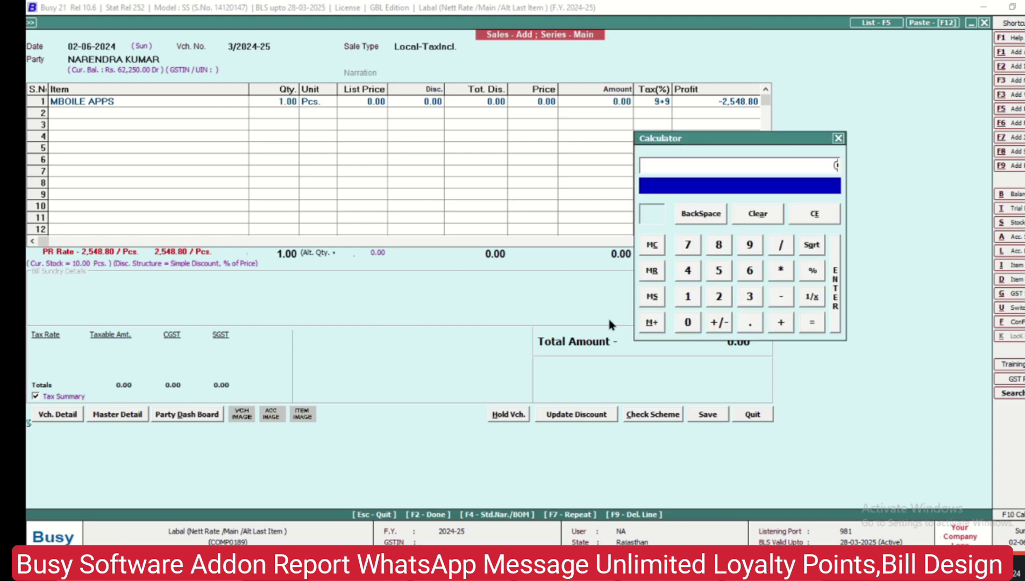
pyautogui.write('2100')
pyautogui.press('BackSpace')
pyautogui.press('BackSpace')
pyautogui.press('BackSpace')
pyautogui.write('548.8')
pyautogui.press('Escape')
pyautogui.press('Escape')
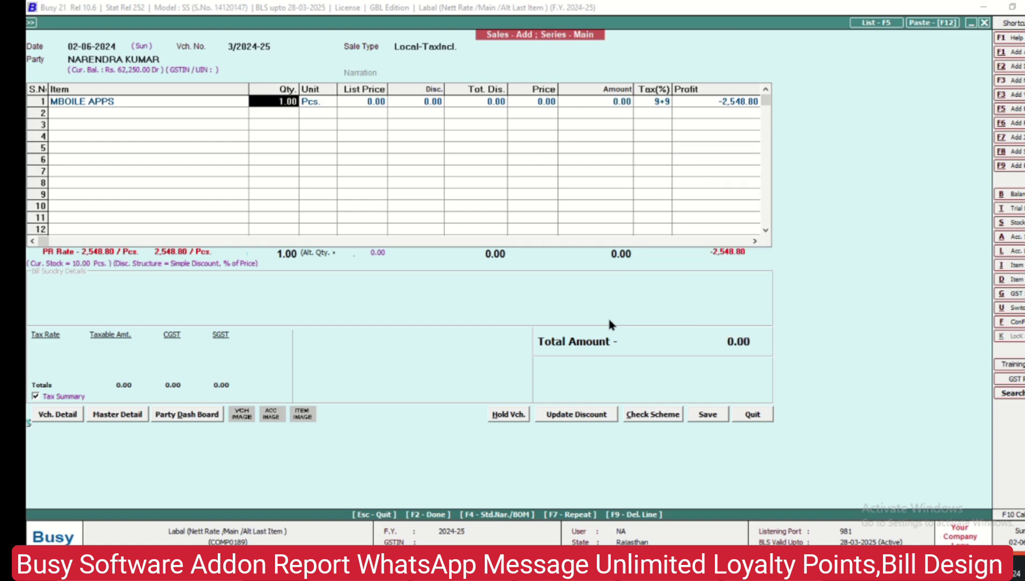
# Set the list price of MBOILE APPS in the sales voucher to 2700.
pyautogui.press('Return')
pyautogui.press('Return')
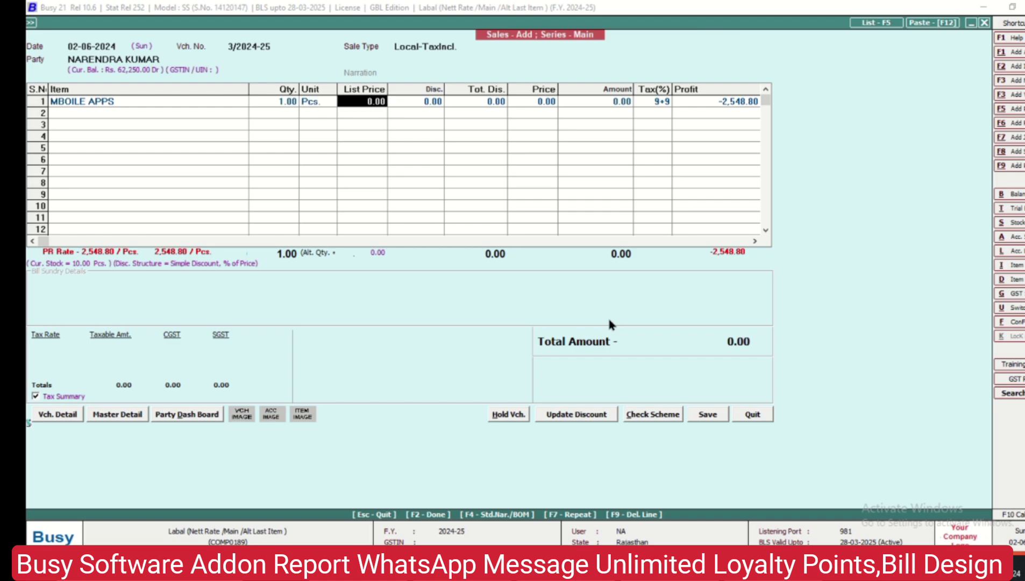
pyautogui.write('2700')
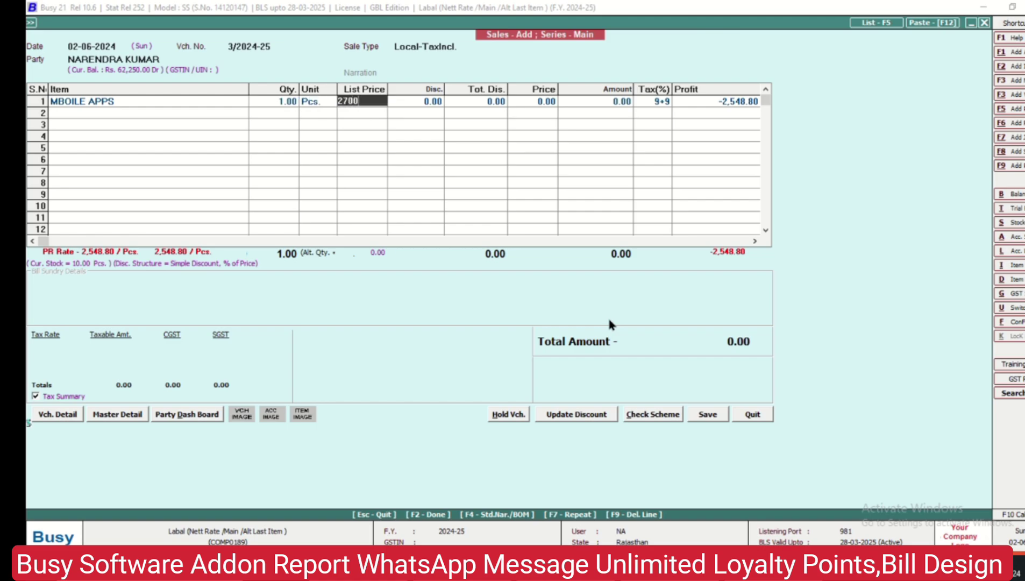
pyautogui.press('Return')
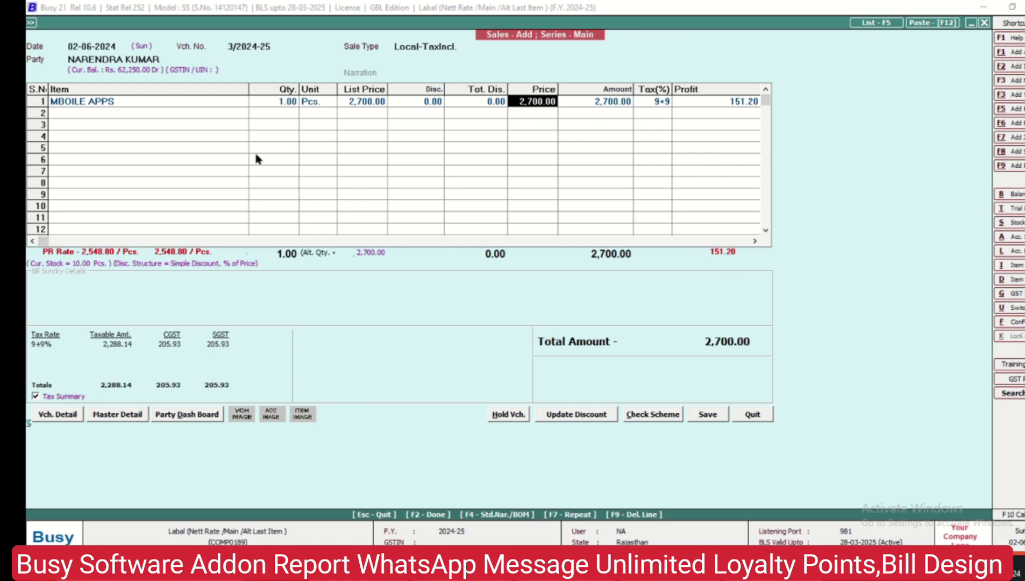
# Add 1 Pcs. of NOKIA MOBILE as the second sales item at a list price of 62000 without discount.
pyautogui.click(150, 114)
pyautogui.press('Down')
pyautogui.press('Down')
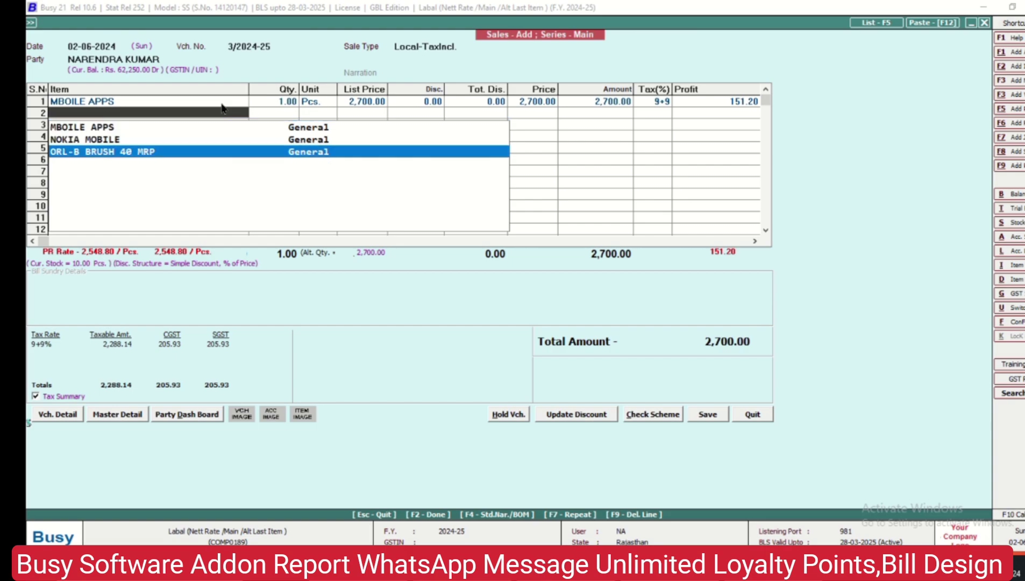
pyautogui.press('Up')
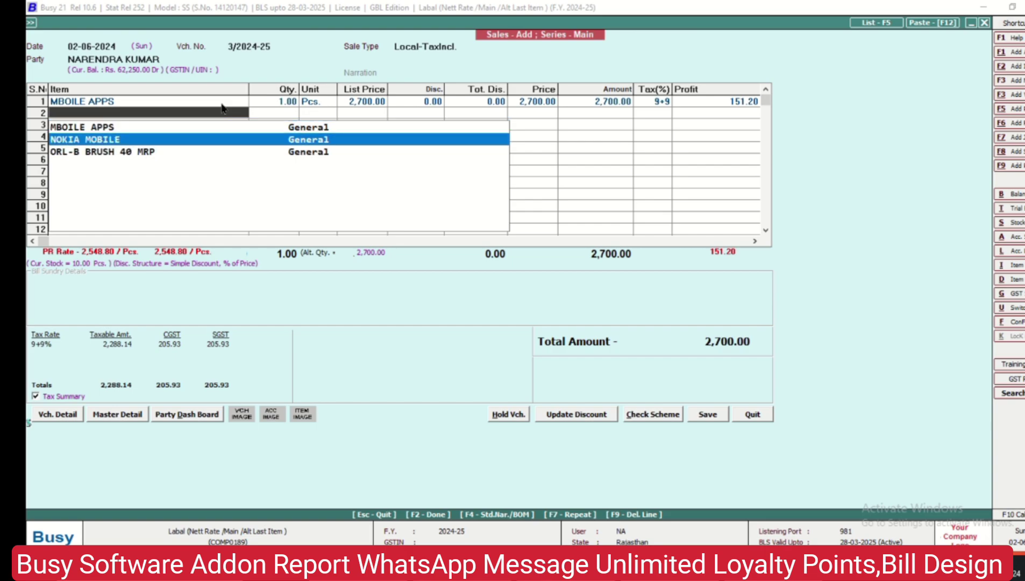
pyautogui.press('Return')
pyautogui.press('Return')
pyautogui.press('Return')
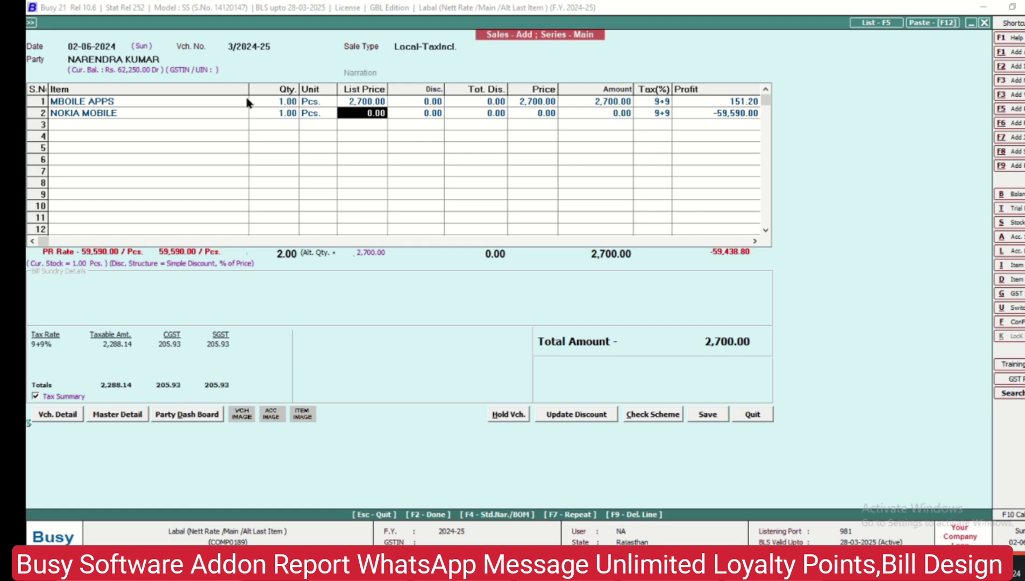
pyautogui.write('62000')
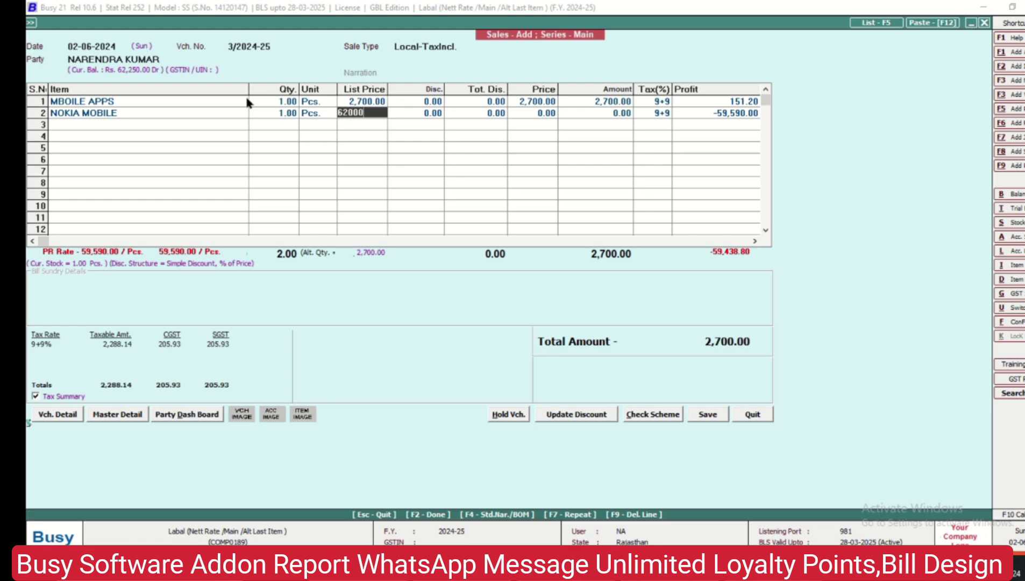
pyautogui.press('Return')
pyautogui.press('Return')
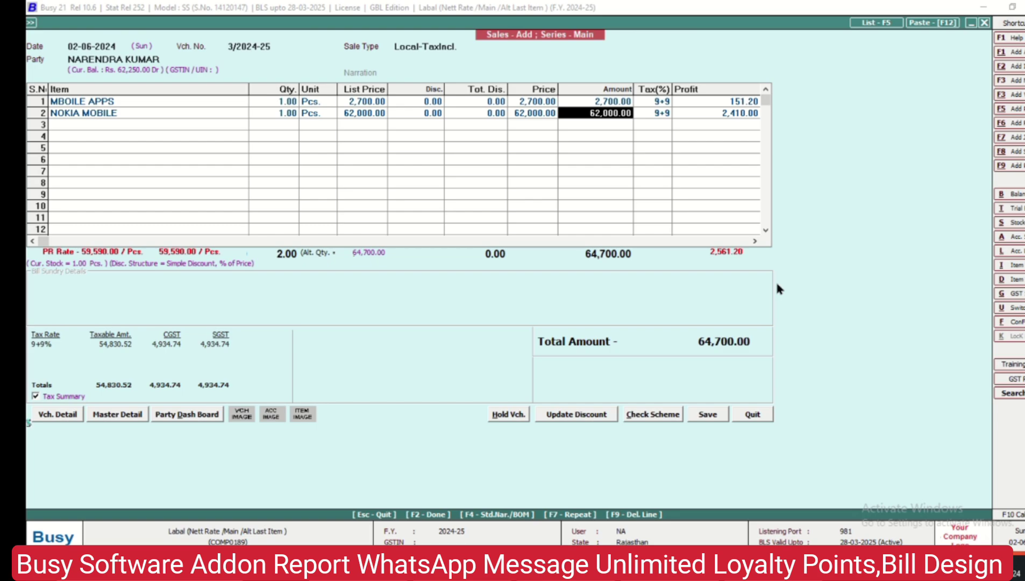
# Leave the sales voucher without saving it.
pyautogui.press('Escape')
pyautogui.press('Left')
pyautogui.press('Return')
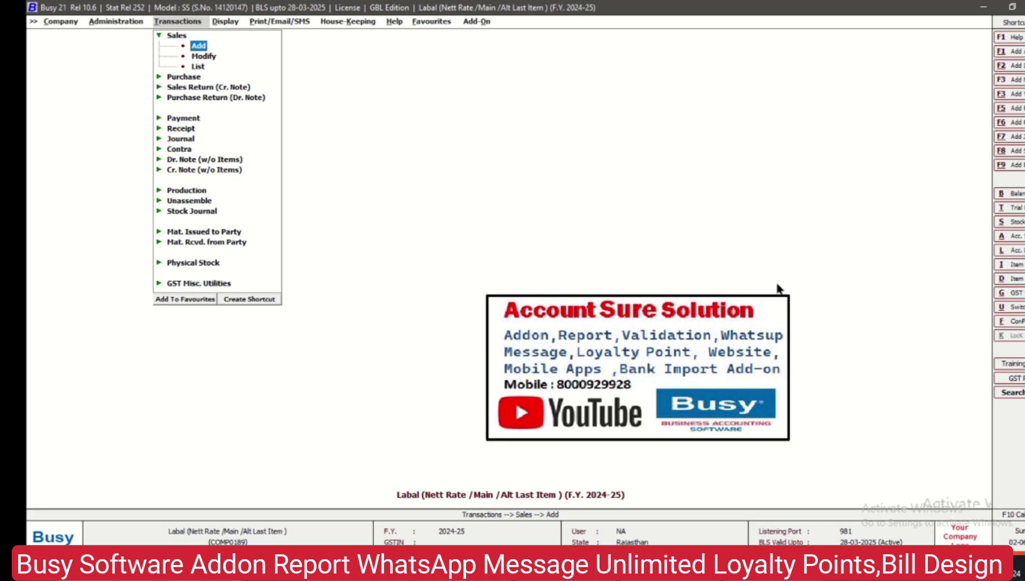
# Start a new purchase voucher dated 02-06-2024 with voucher number 3.
pyautogui.press('Down')
pyautogui.press('Down')
pyautogui.press('Down')
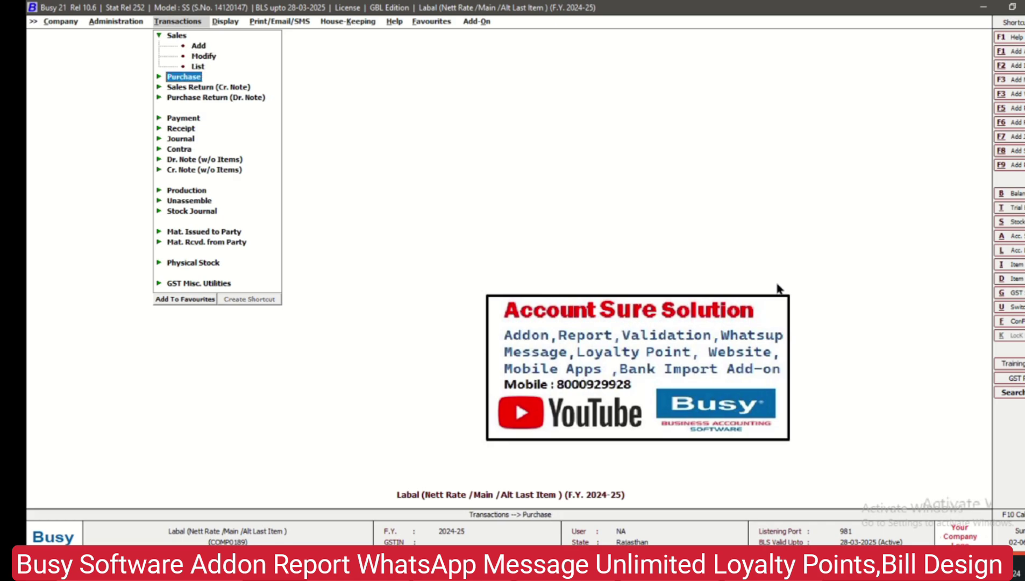
pyautogui.press('Return')
pyautogui.press('Down')
pyautogui.press('Return')
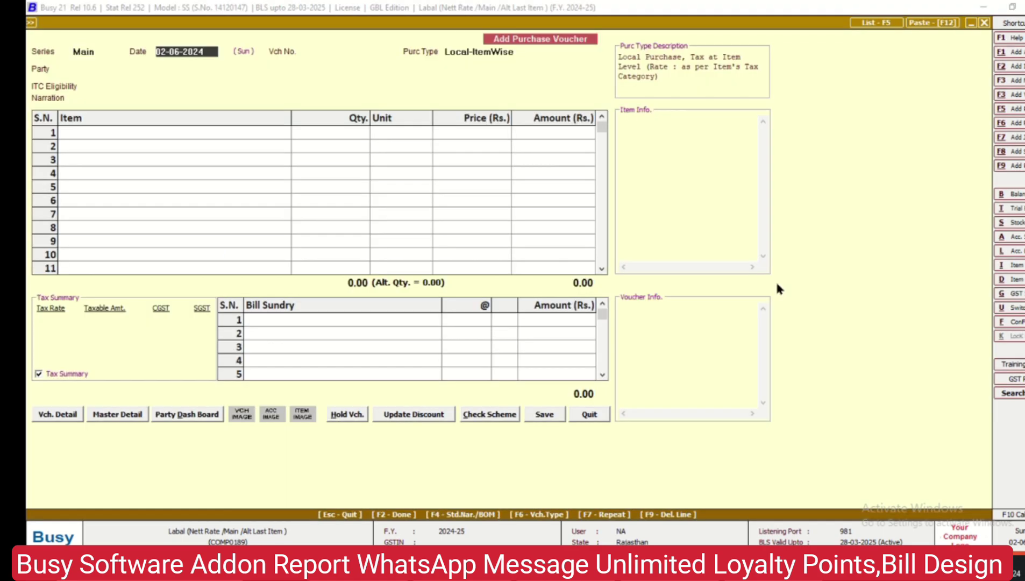
pyautogui.press('Return')
pyautogui.press('Return')
pyautogui.press('Left')
pyautogui.press('Return')
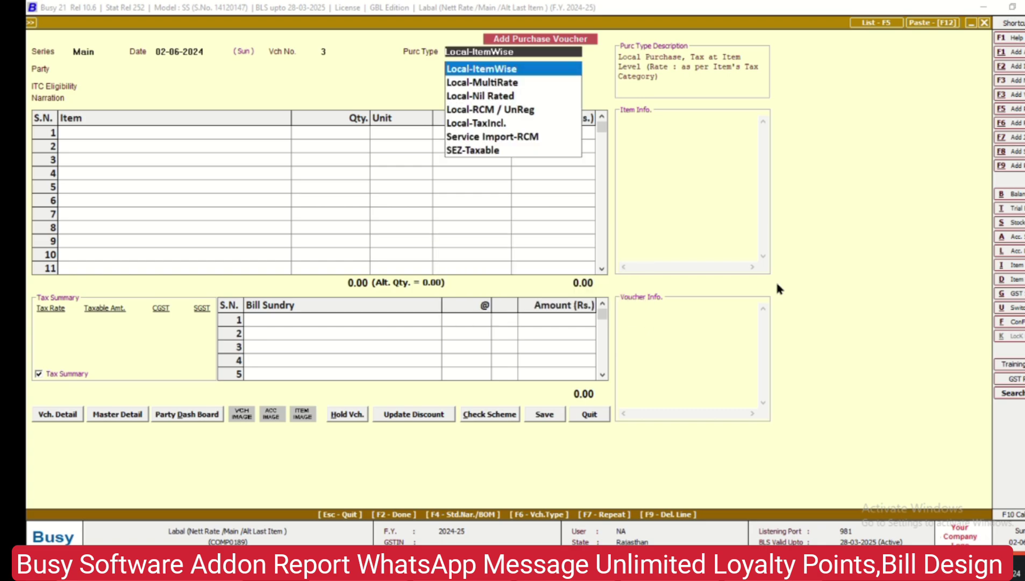
# Set purchase type Local-ItemWise, party Busy Infotech Pvt. Ltd. and ITC eligibility Input Goods/Services, accepting the duplicate voucher number.
pyautogui.press('Return')
pyautogui.press('Down')
pyautogui.press('Up')
pyautogui.press('Return')
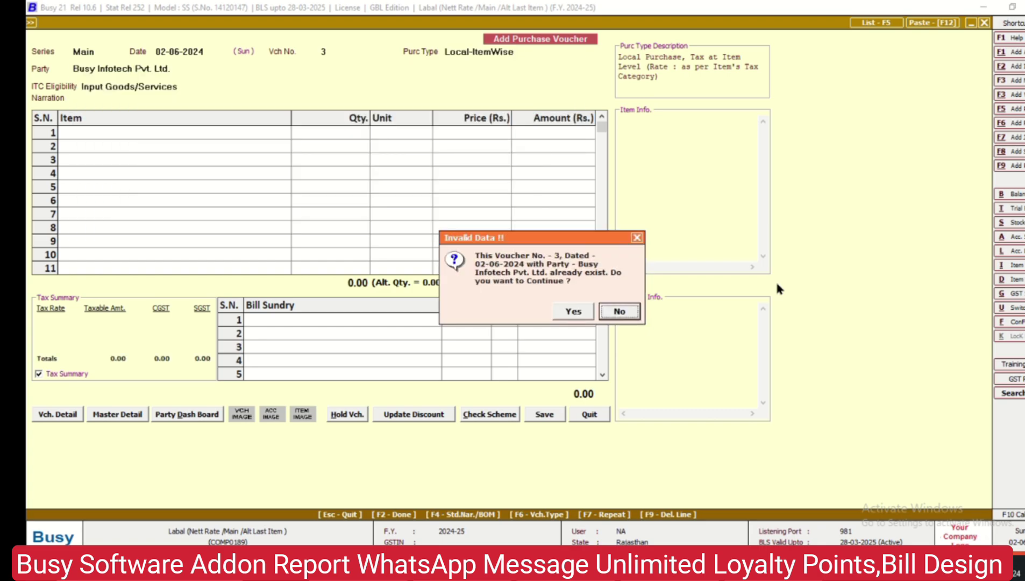
pyautogui.press('Left')
pyautogui.press('Return')
pyautogui.press('Return')
pyautogui.press('Return')
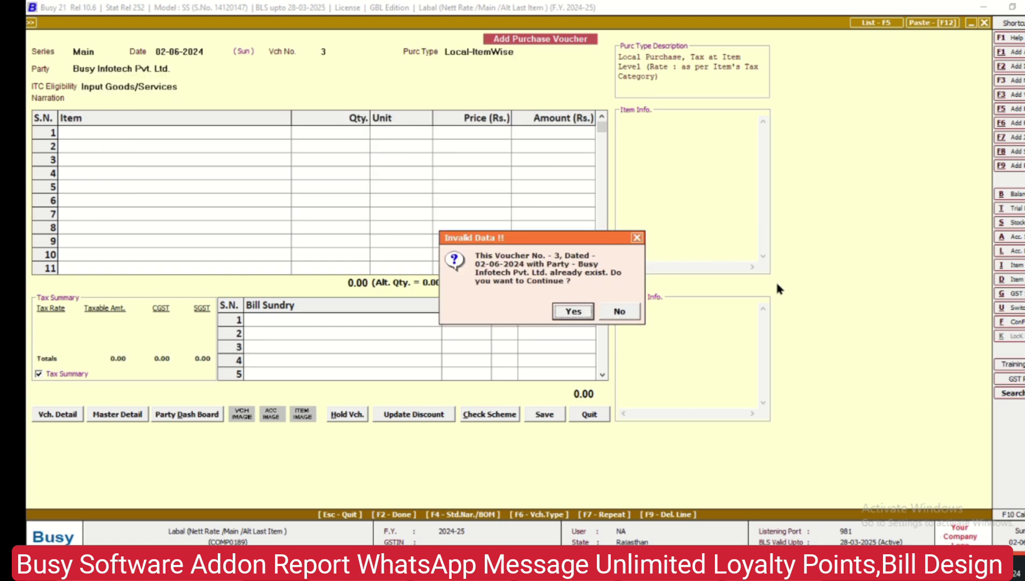
pyautogui.press('Return')
pyautogui.press('Left')
pyautogui.press('Return')
pyautogui.press('Left')
pyautogui.press('Return')
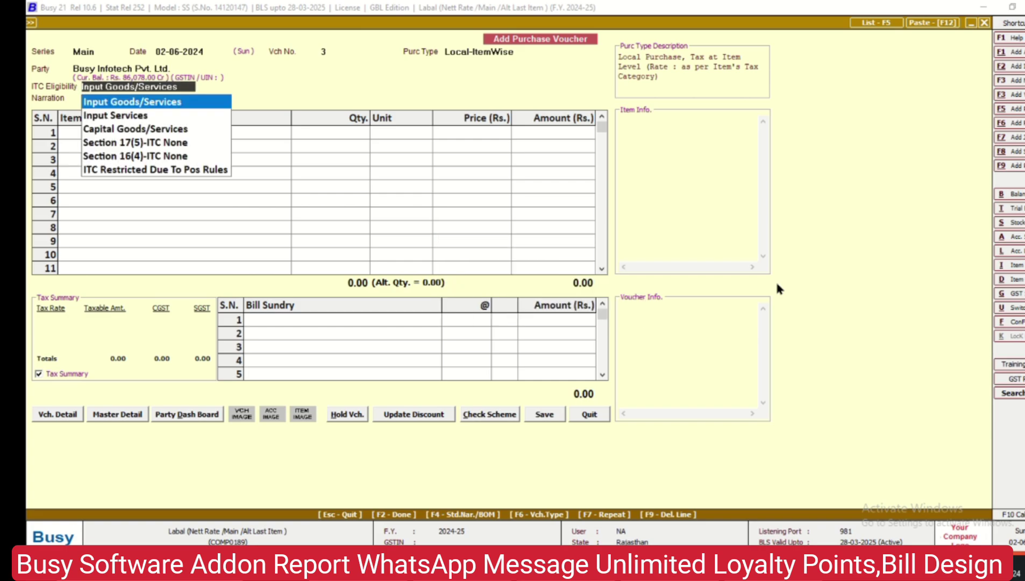
pyautogui.press('Return')
pyautogui.press('Return')
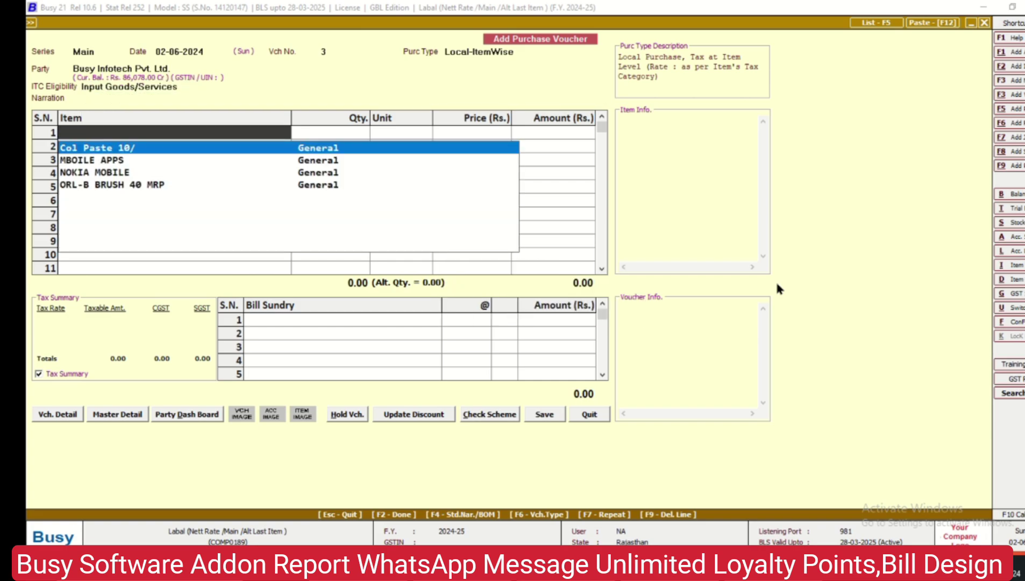
# Create a new item named SUGAR in the General group with Kgs. as its main and alternate unit.
pyautogui.hotkey('alt', 'c')
pyautogui.write('SUGAR')
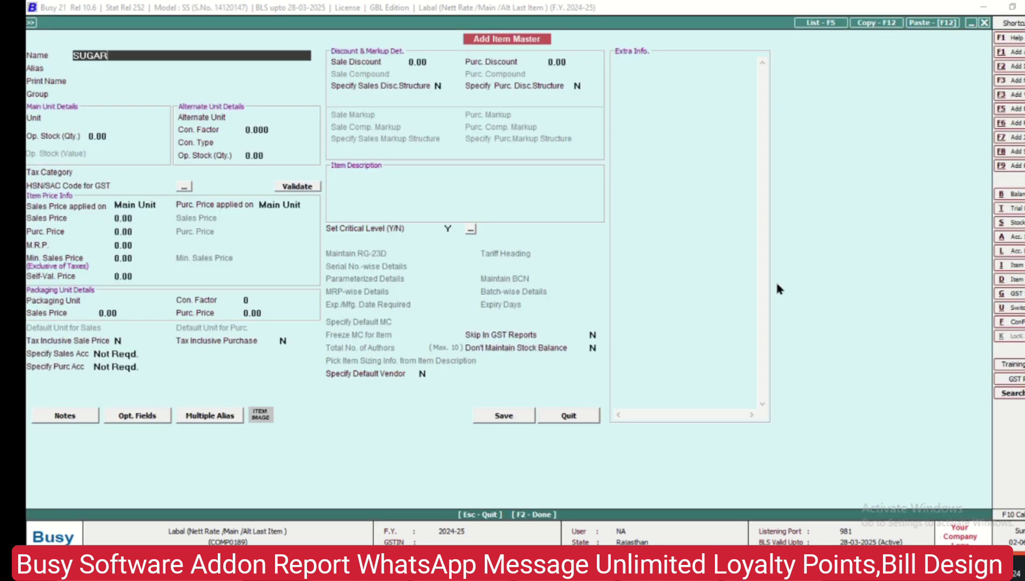
pyautogui.press('Return')
pyautogui.press('Return')
pyautogui.press('Return')
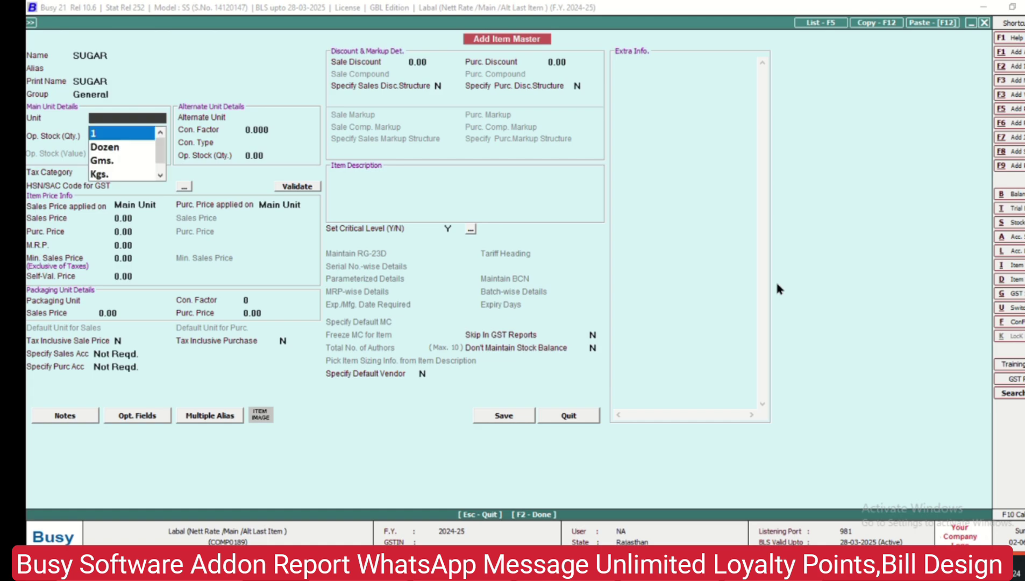
pyautogui.write('k')
pyautogui.press('Return')
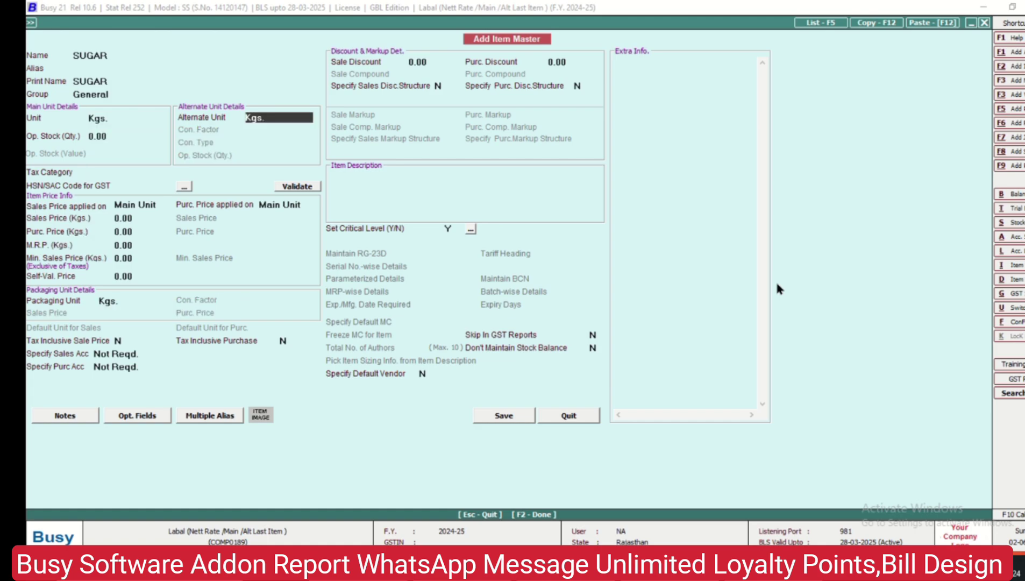
pyautogui.press('Return')
# Assign the GST 5% tax category to SUGAR, save the item and use it in the first purchase row.
pyautogui.press('Return')
pyautogui.press('Return')
pyautogui.press('Up')
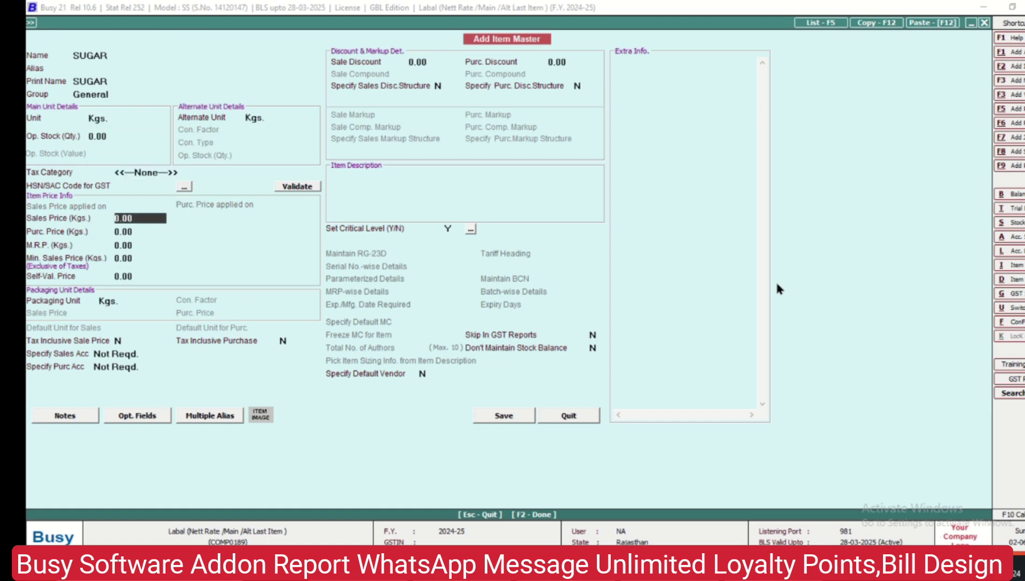
pyautogui.press('Up')
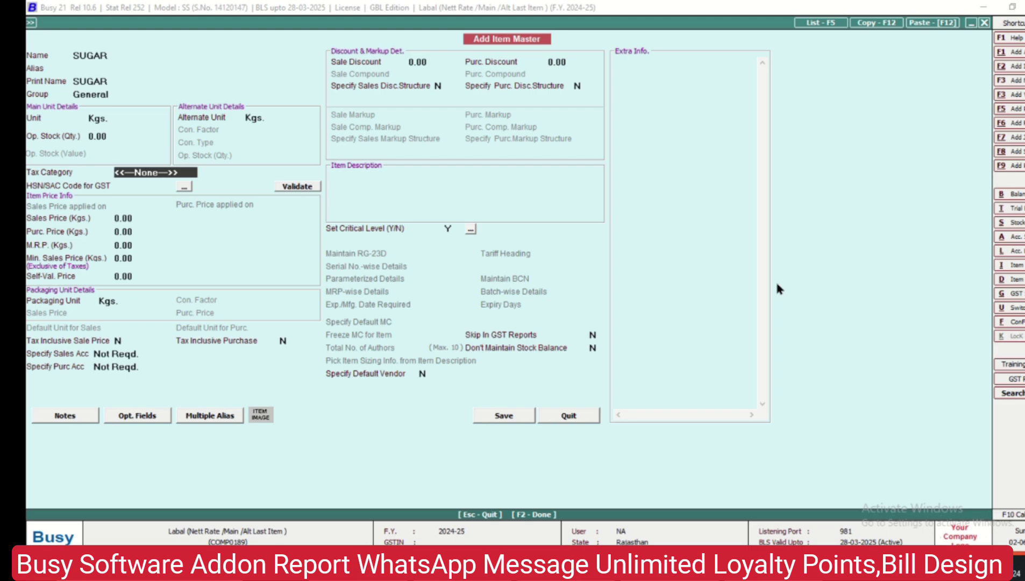
pyautogui.write('g')
pyautogui.press('Return')
pyautogui.press('Return')
pyautogui.press('Return')
pyautogui.press('Return')
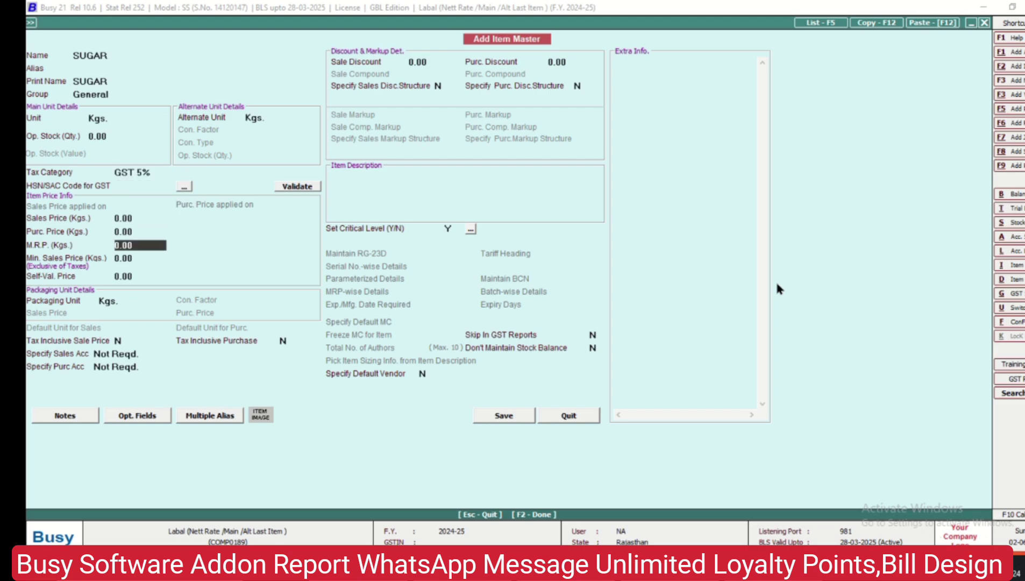
pyautogui.press('F2')
pyautogui.press('Return')
pyautogui.press('Return')
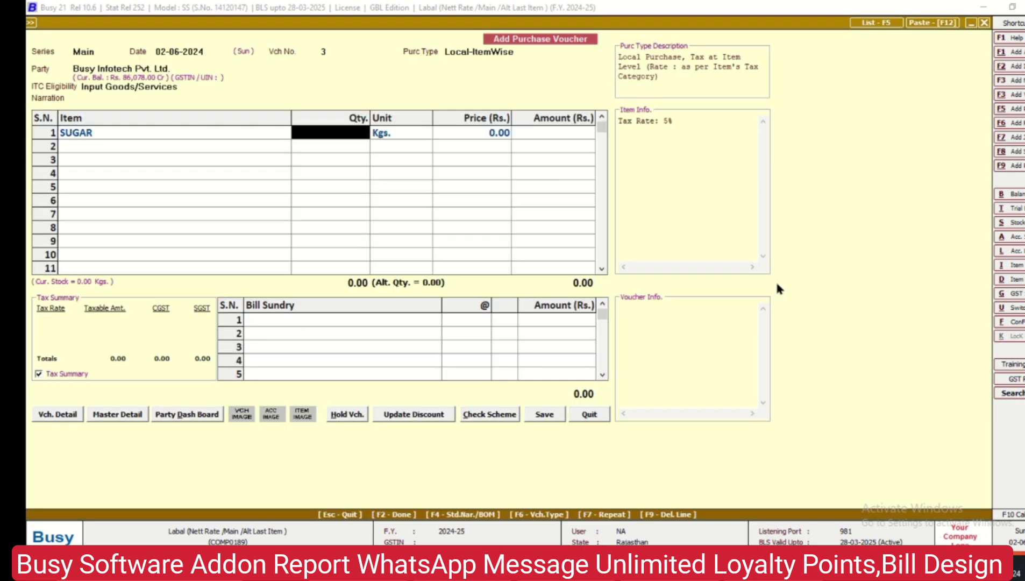
# Enter 5000 Kgs. of SUGAR in the purchase voucher at a price of 30 with a 2% discount.
pyautogui.write('5000')
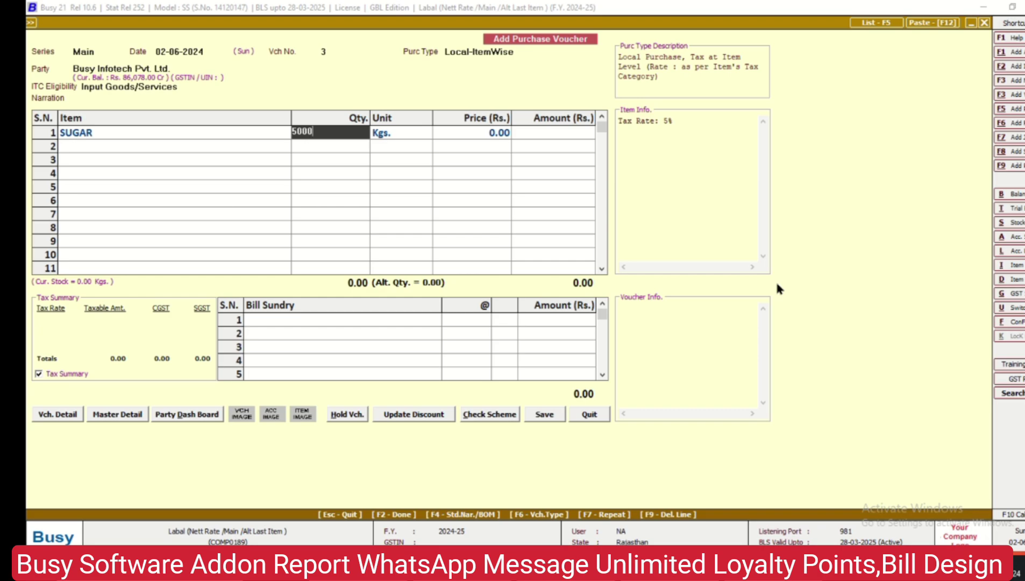
pyautogui.press('Return')
pyautogui.press('Return')
pyautogui.write('30')
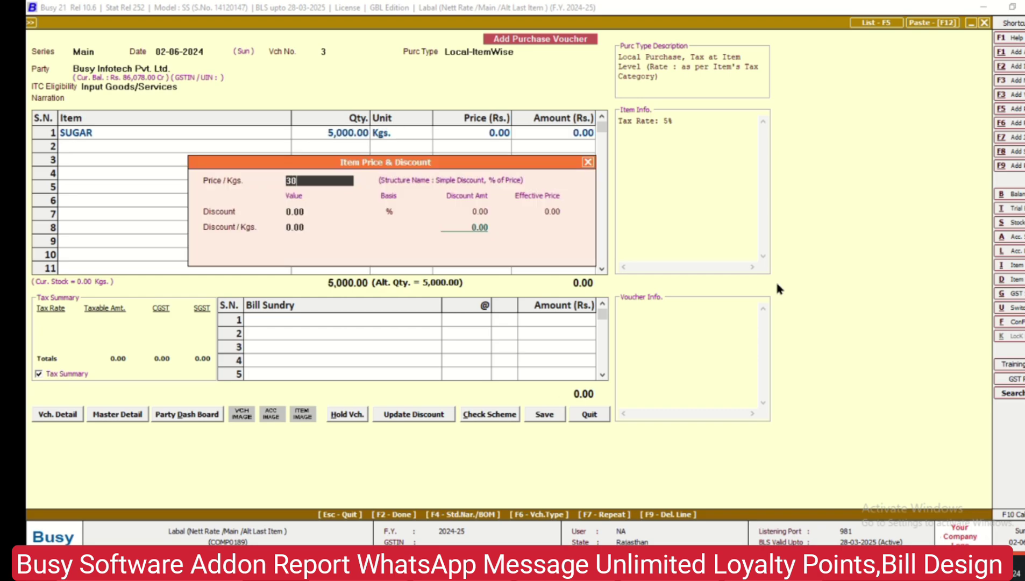
pyautogui.press('Return')
pyautogui.write('2')
pyautogui.press('Return')
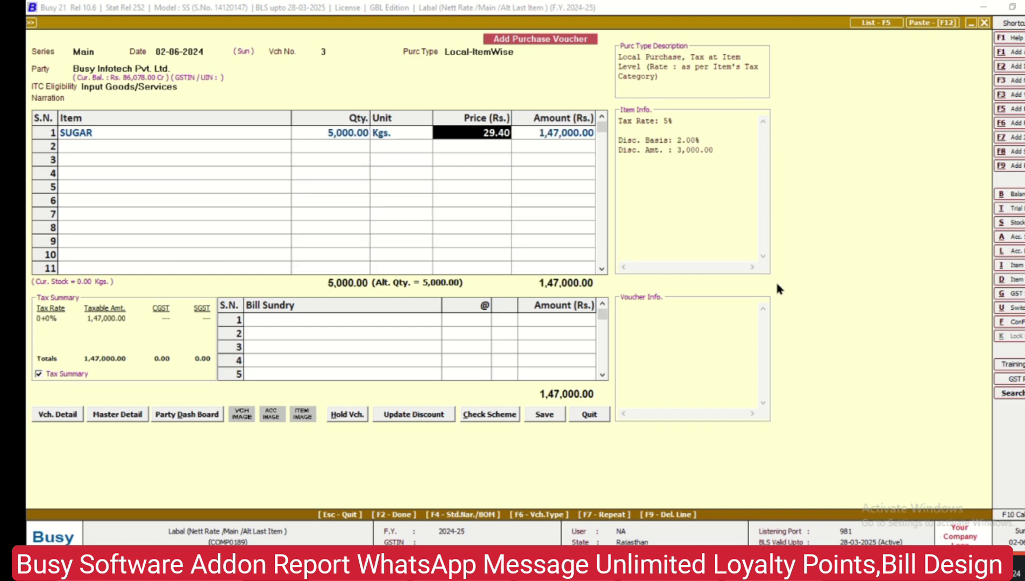
pyautogui.press('Return')
pyautogui.press('Return')
pyautogui.press('Return')
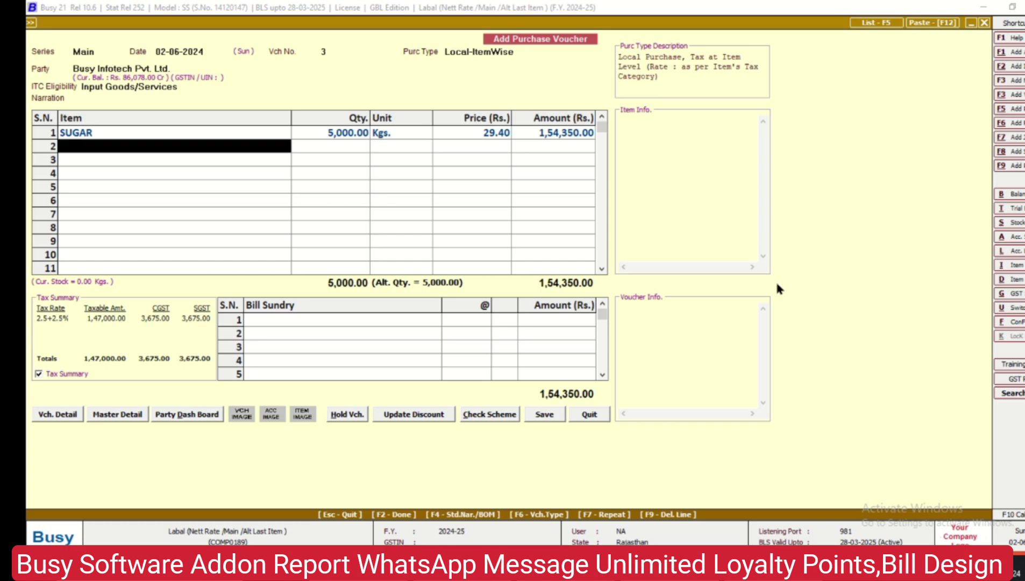
# Calculate 29.40*1.05 in the built-in calculator to get the tax-inclusive purchase rate, and close the calculator.
pyautogui.press('F10')
pyautogui.write('2')
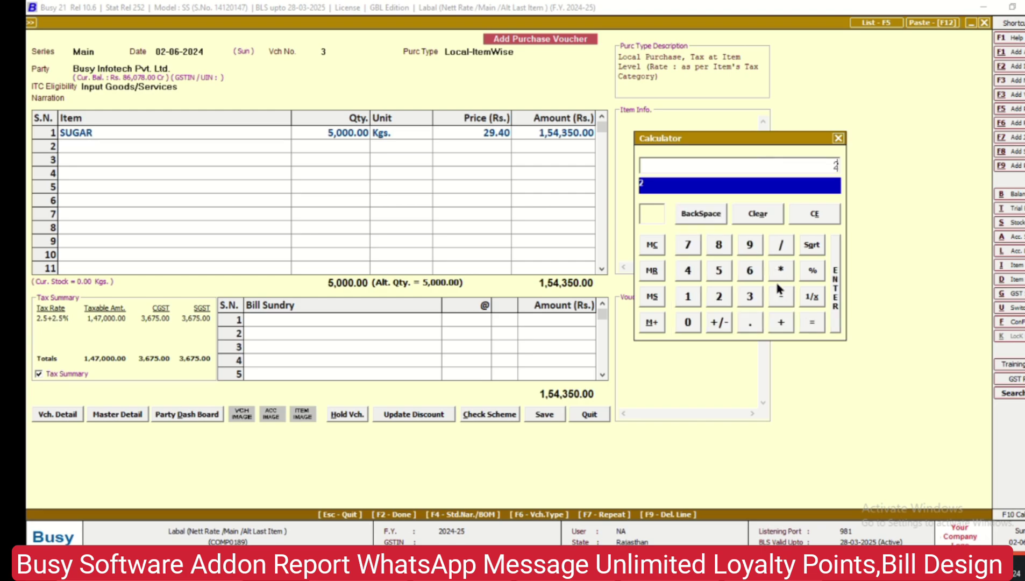
pyautogui.write('9.40*1.05')
pyautogui.press('Return')
pyautogui.press('Escape')
pyautogui.press('Escape')
# Save the purchase voucher with purchase bill number 3 dated 02-06-2024 and leave purchase entry.
pyautogui.press('Return')
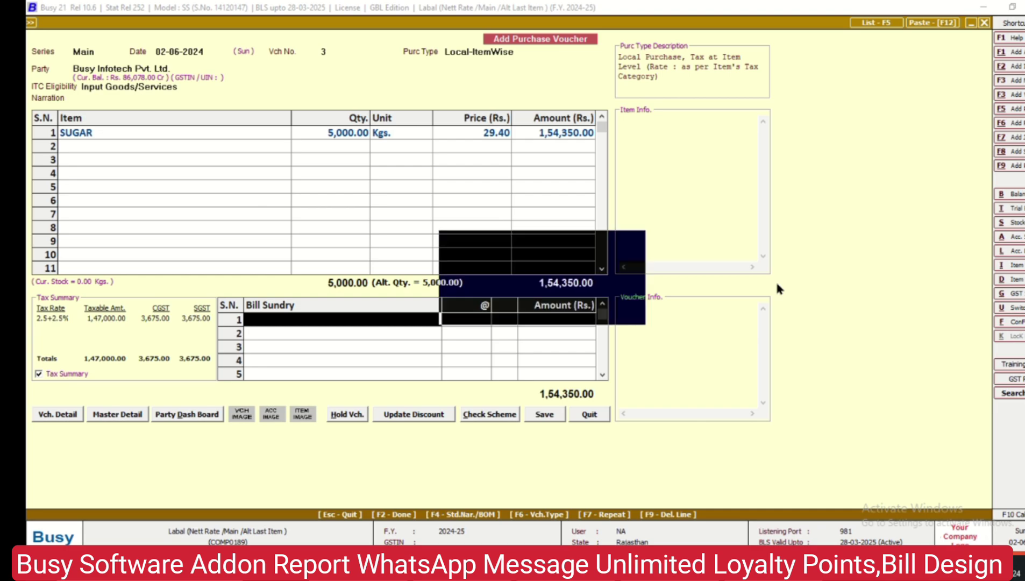
pyautogui.press('Return')
pyautogui.press('Left')
pyautogui.press('Return')
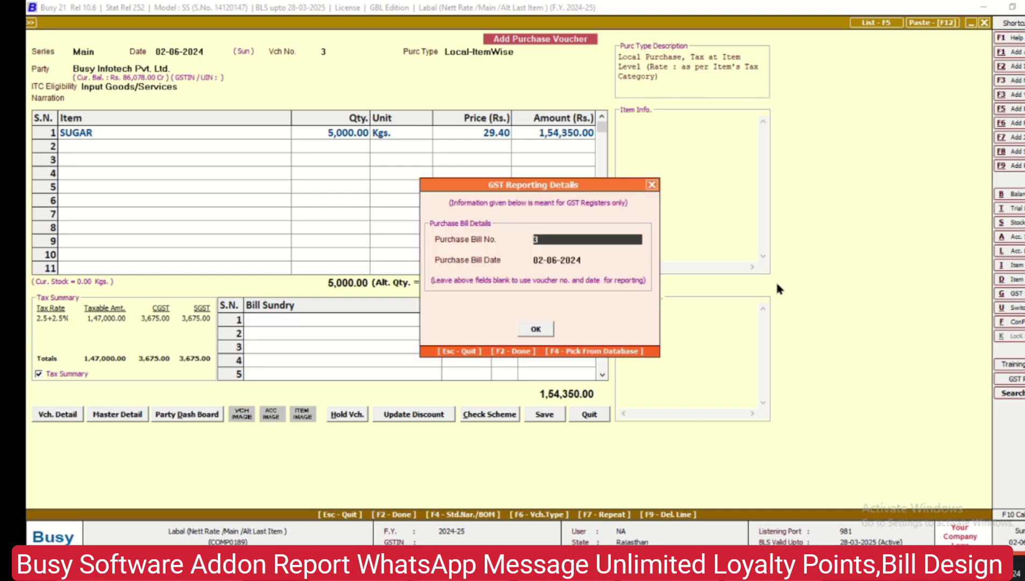
pyautogui.press('Return')
pyautogui.press('Left')
pyautogui.press('Return')
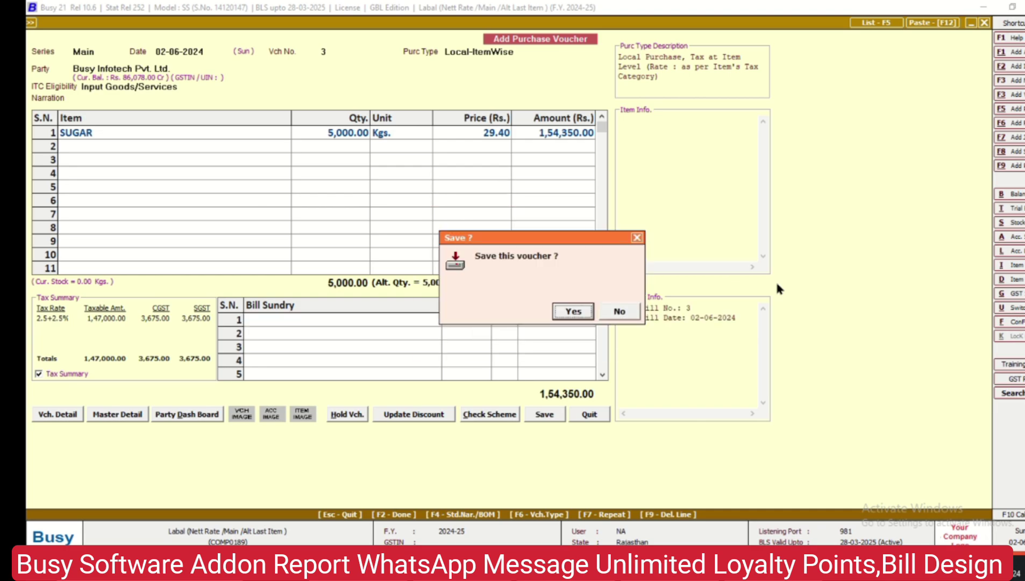
pyautogui.press('Return')
pyautogui.press('Escape')
# Start a new sales voucher and select the customer from Sundry Debtors as the party.
pyautogui.press('Return')
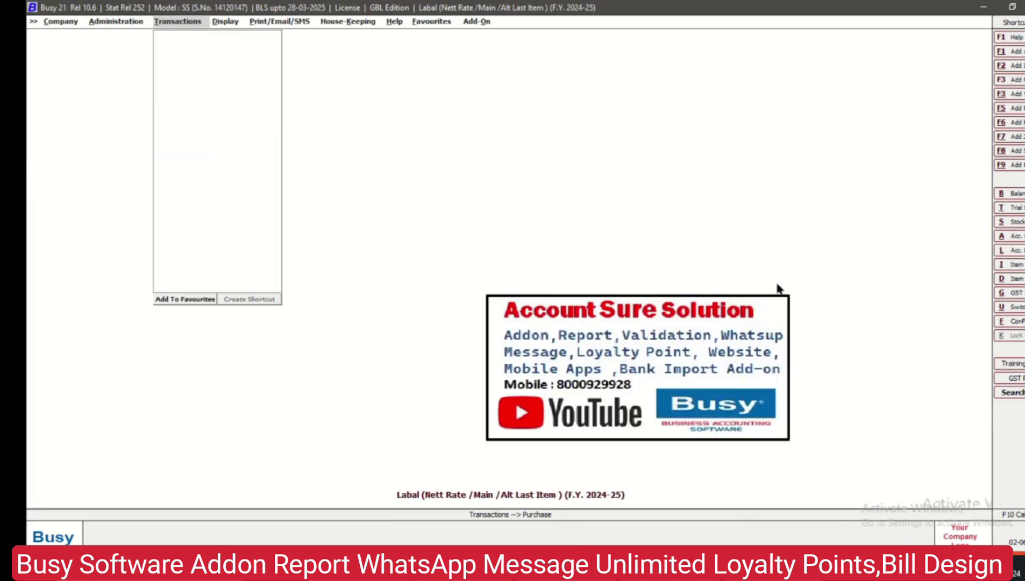
pyautogui.press('Return')
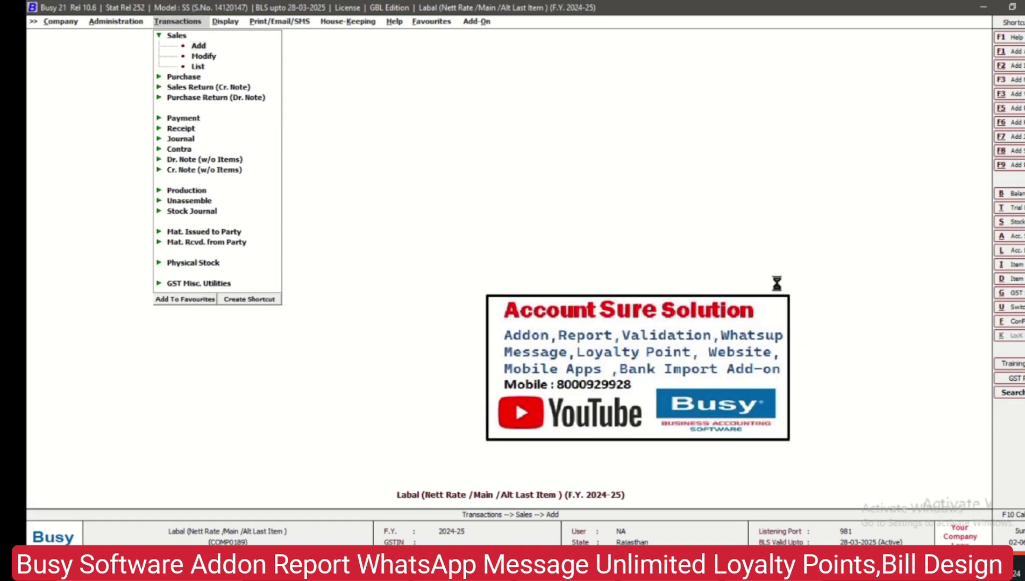
pyautogui.press('Return')
pyautogui.press('Return')
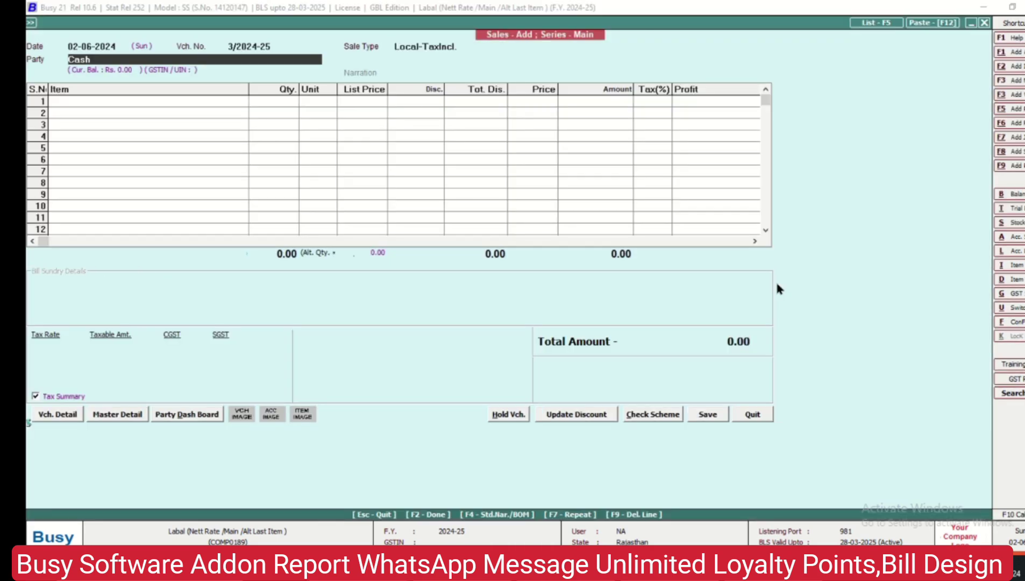
pyautogui.write('NARENDR')
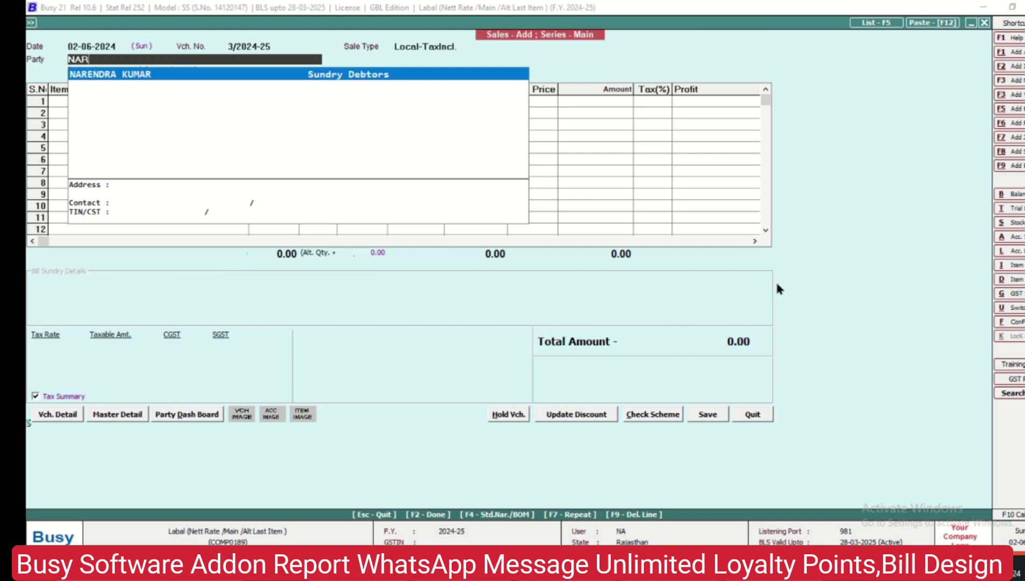
pyautogui.press('Return')
pyautogui.press('Return')
# Add 2000 Kgs. of SUGAR as the first sales item at a list price of 31.50 without discount.
pyautogui.press('Down')
pyautogui.press('Down')
pyautogui.press('Down')
pyautogui.press('Down')
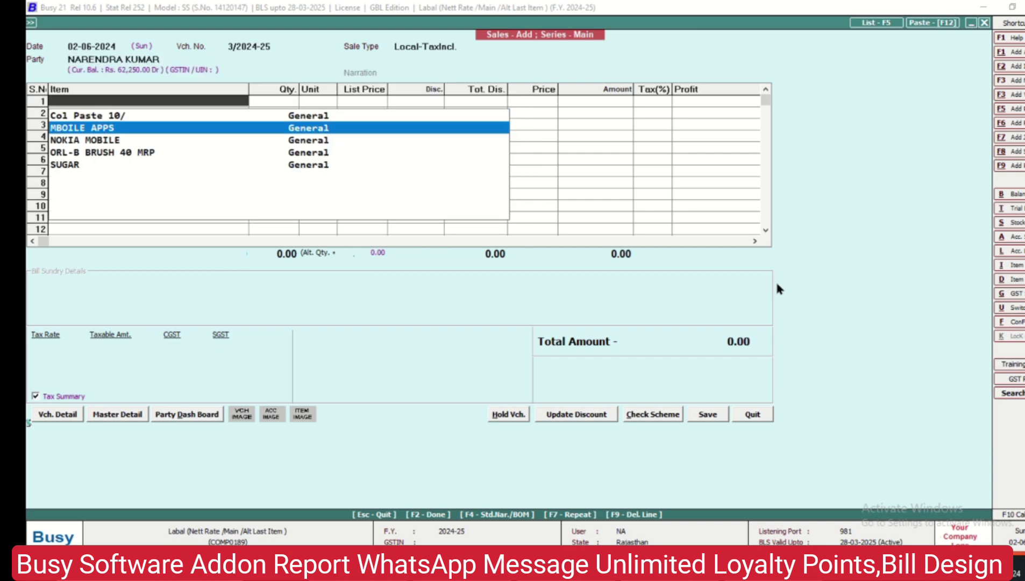
pyautogui.press('Return')
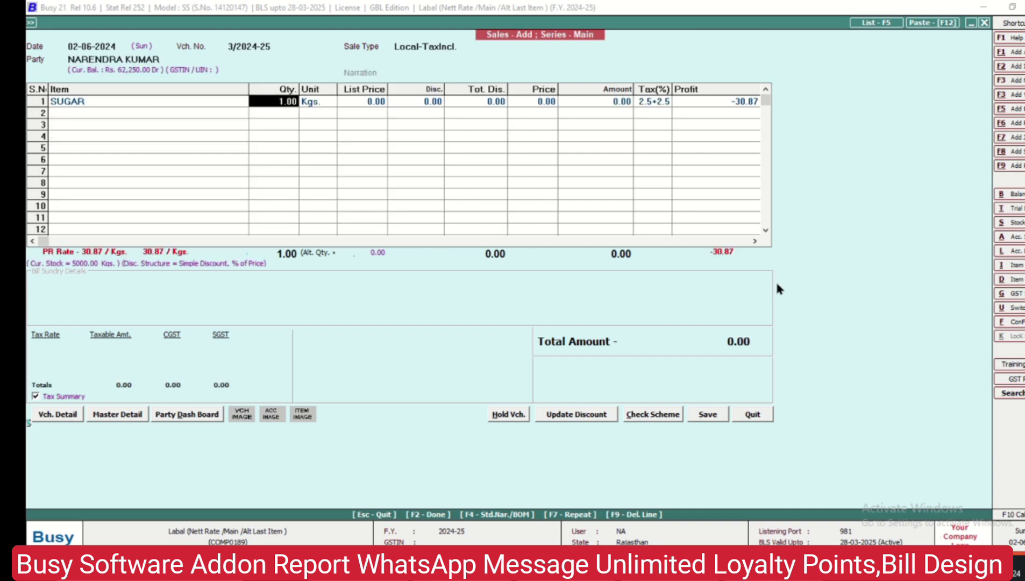
pyautogui.write('2000')
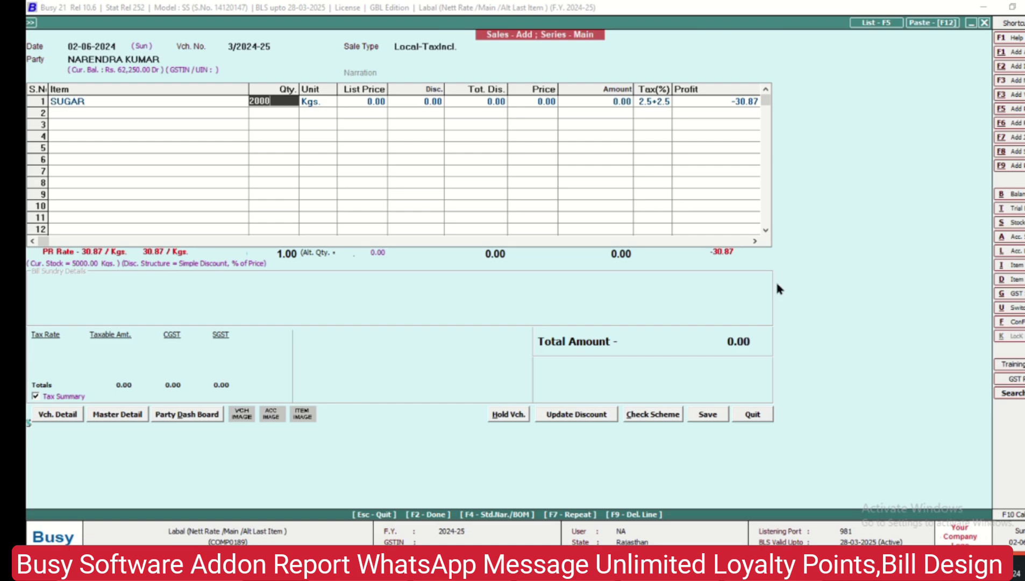
pyautogui.press('Return')
pyautogui.press('Return')
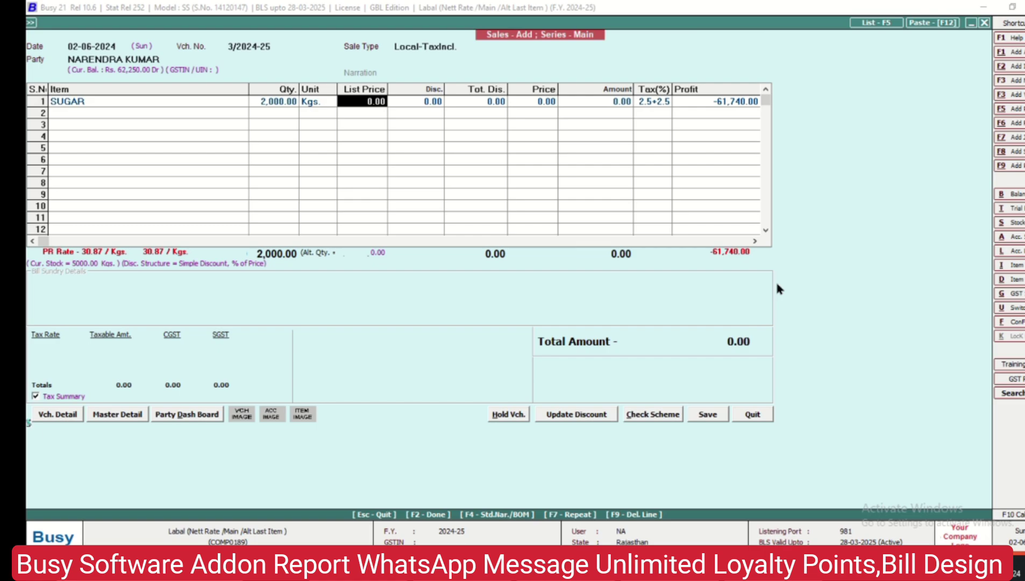
pyautogui.write('31.50')
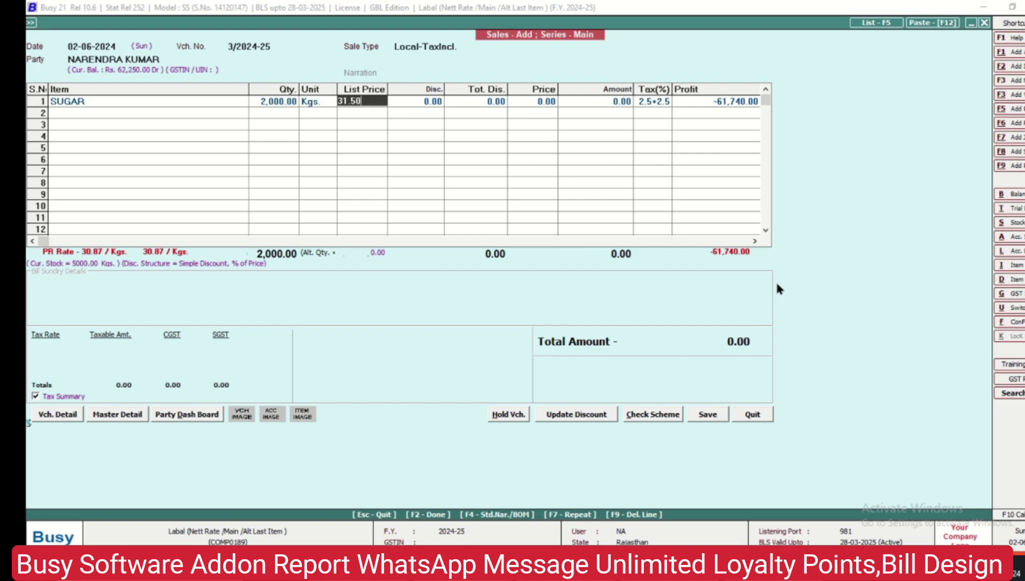
pyautogui.press('Return')
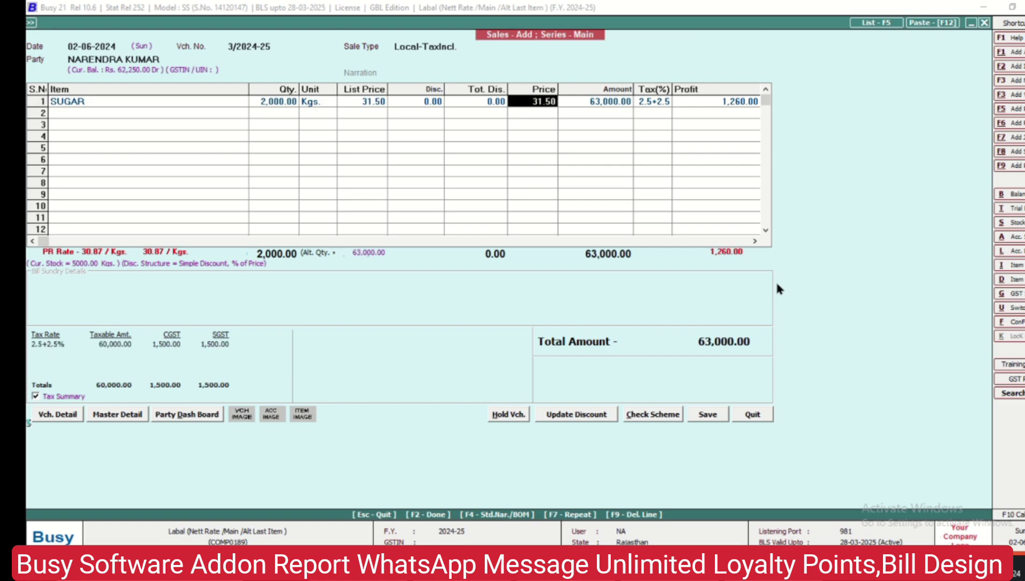
pyautogui.press('Return')
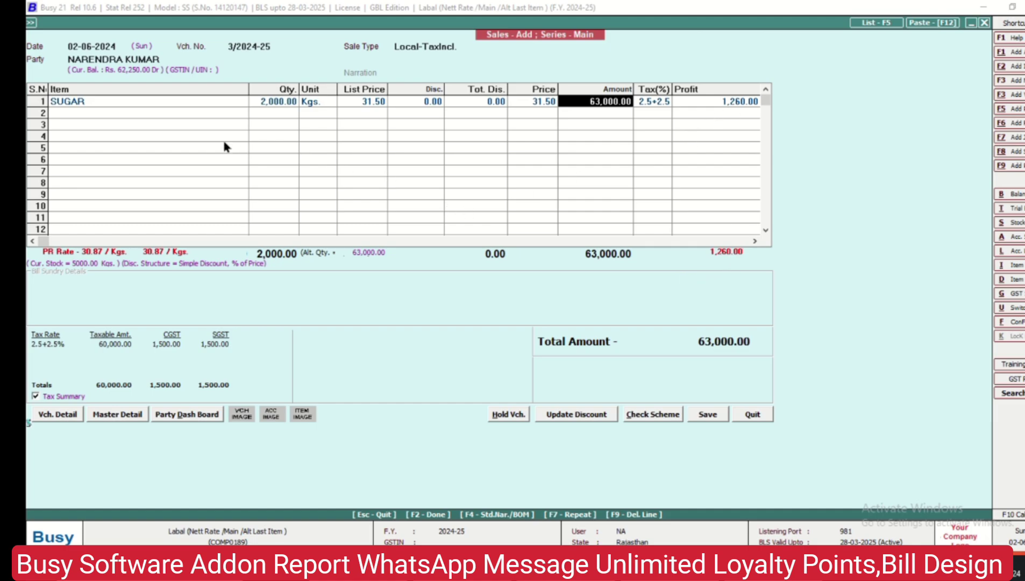
# Add 1 Kgs. of SUGAR as the second sales item at a list price of 50 without discount.
pyautogui.click(114, 105)
pyautogui.press('Down')
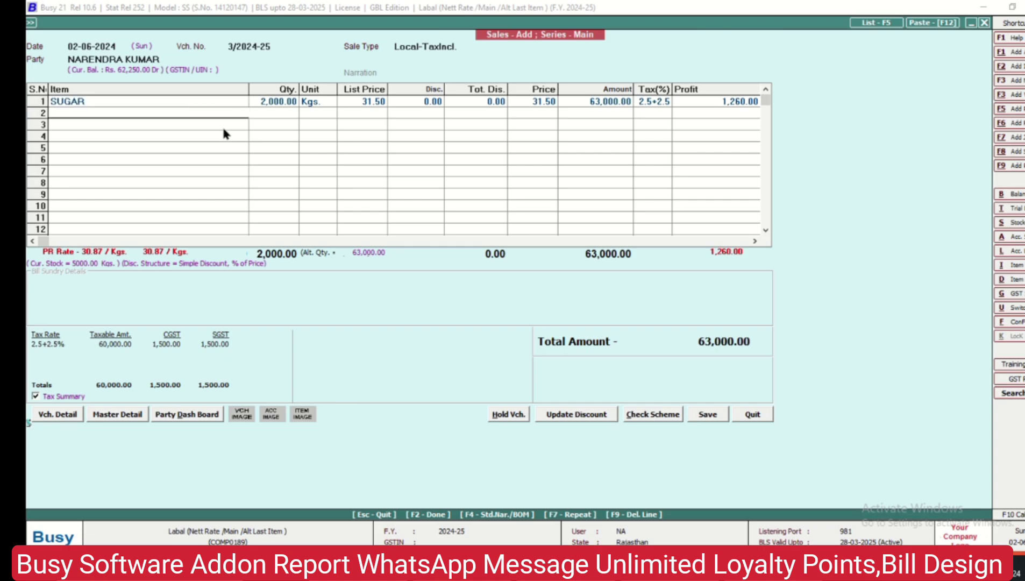
pyautogui.press('Return')
pyautogui.press('Return')
pyautogui.press('Return')
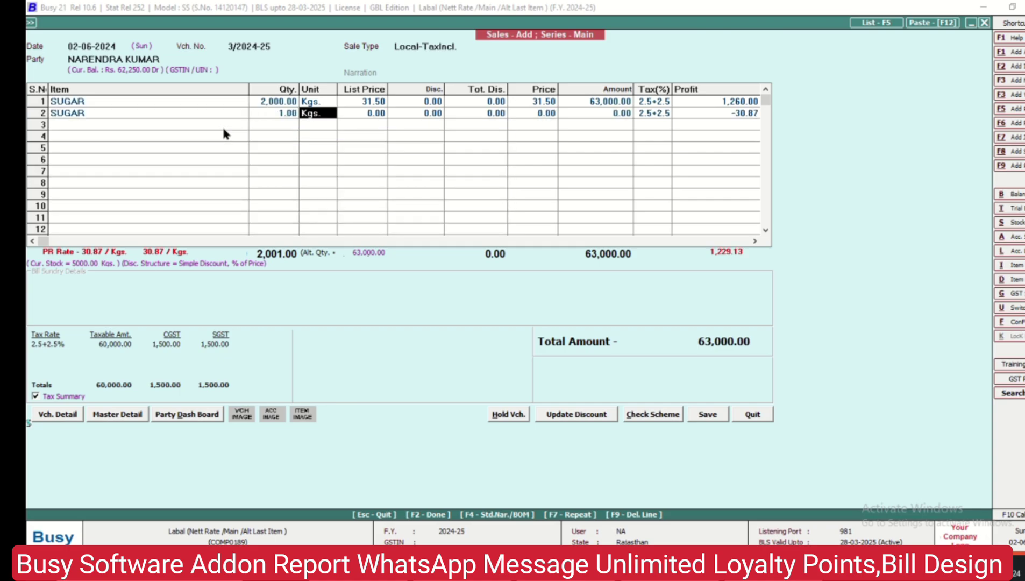
pyautogui.write('50')
pyautogui.press('Return')
pyautogui.press('Return')
pyautogui.press('Return')
pyautogui.press('Return')
pyautogui.press('Return')
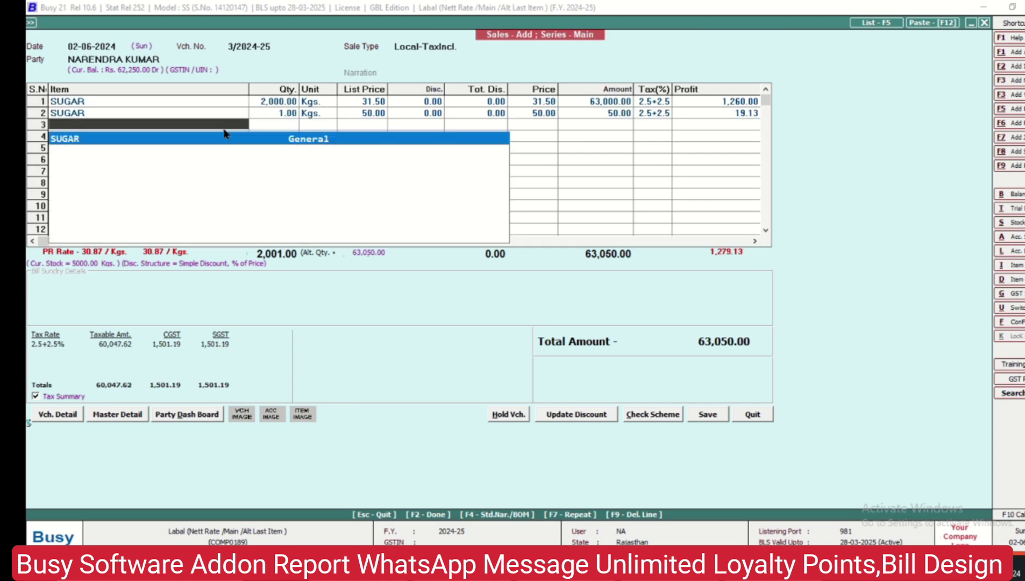
# Add 20 Kgs. of SUGAR as the third sales item at a list price of 45 without discount.
pyautogui.write('20')
pyautogui.press('Return')
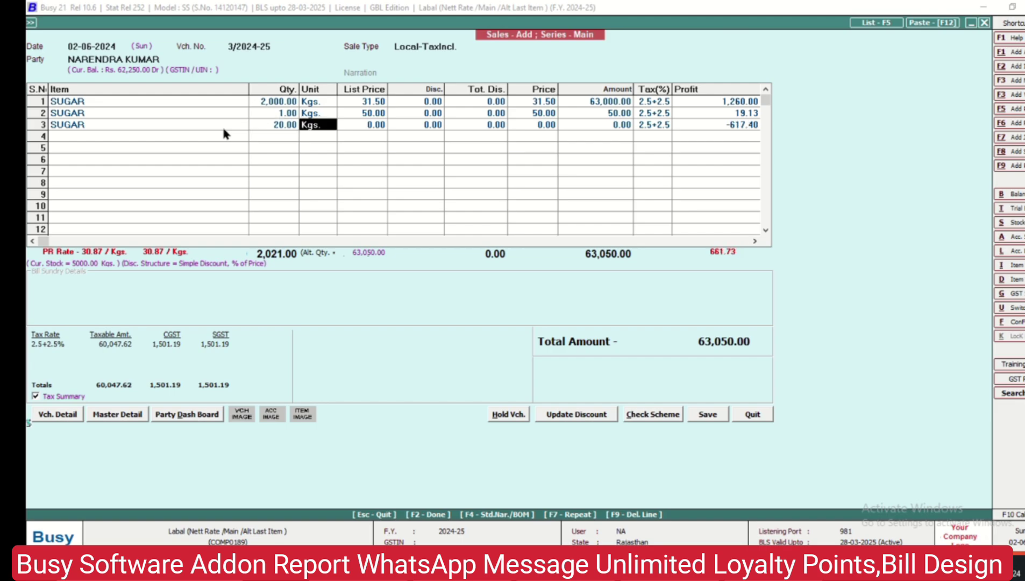
pyautogui.write('45')
pyautogui.press('Return')
pyautogui.press('Return')
pyautogui.press('Return')
pyautogui.press('Return')
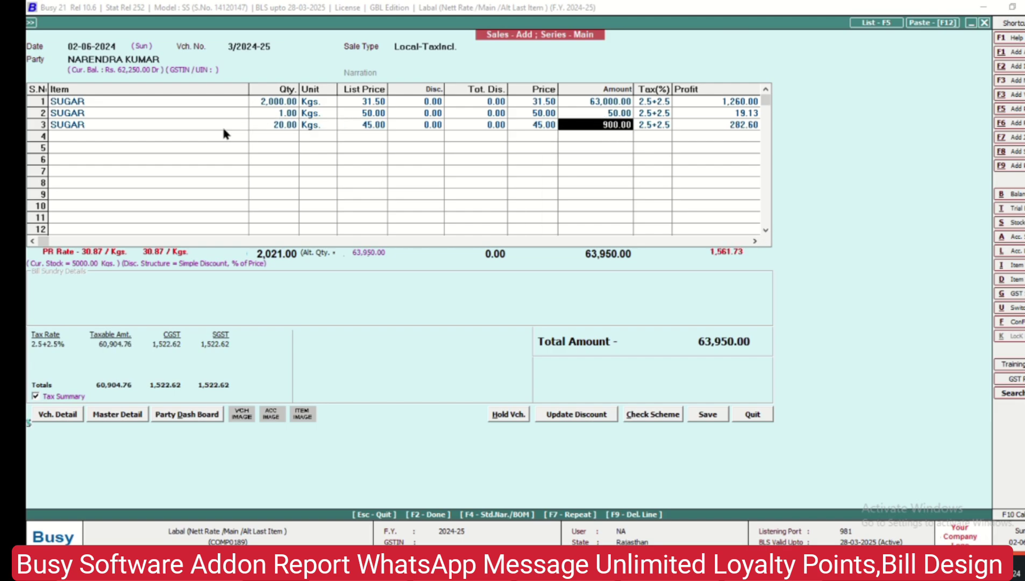
pyautogui.press('Return')
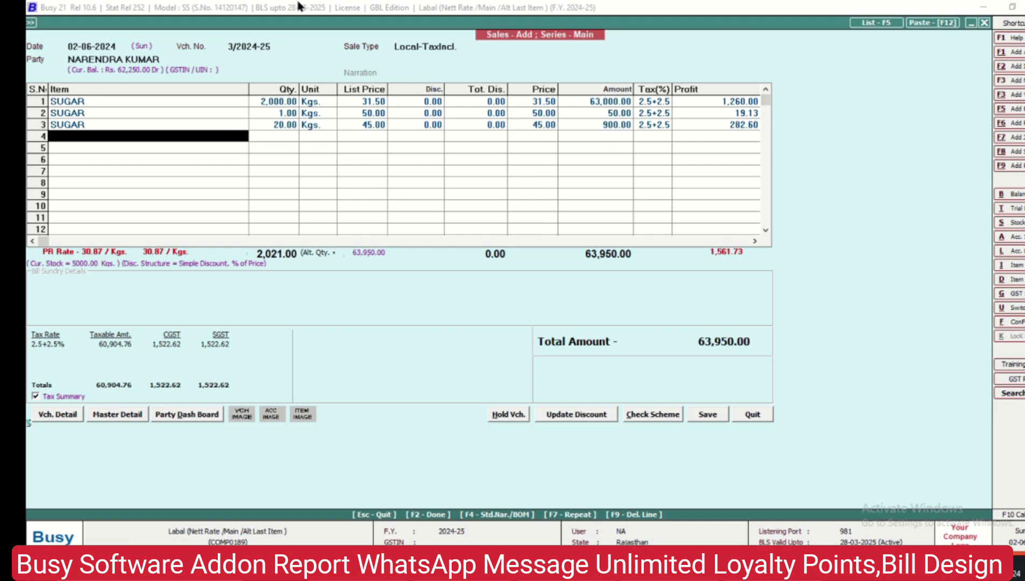